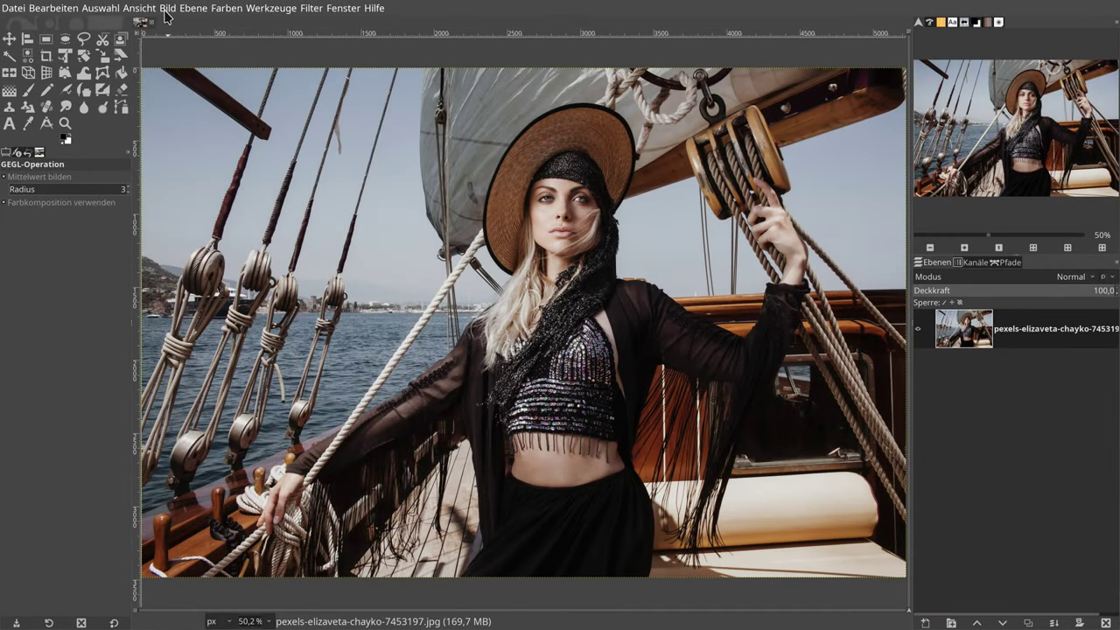
Check the image properties, noting the photo's 5226 × 3484 pixel size
click(167, 8)
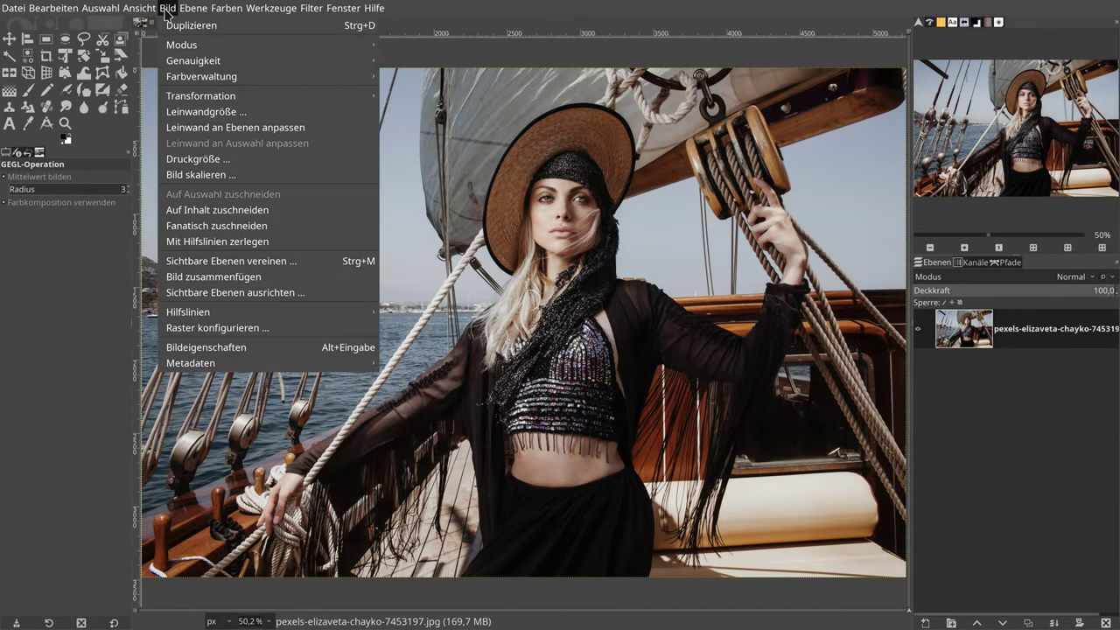
click(198, 348)
drag(571, 175, 792, 138)
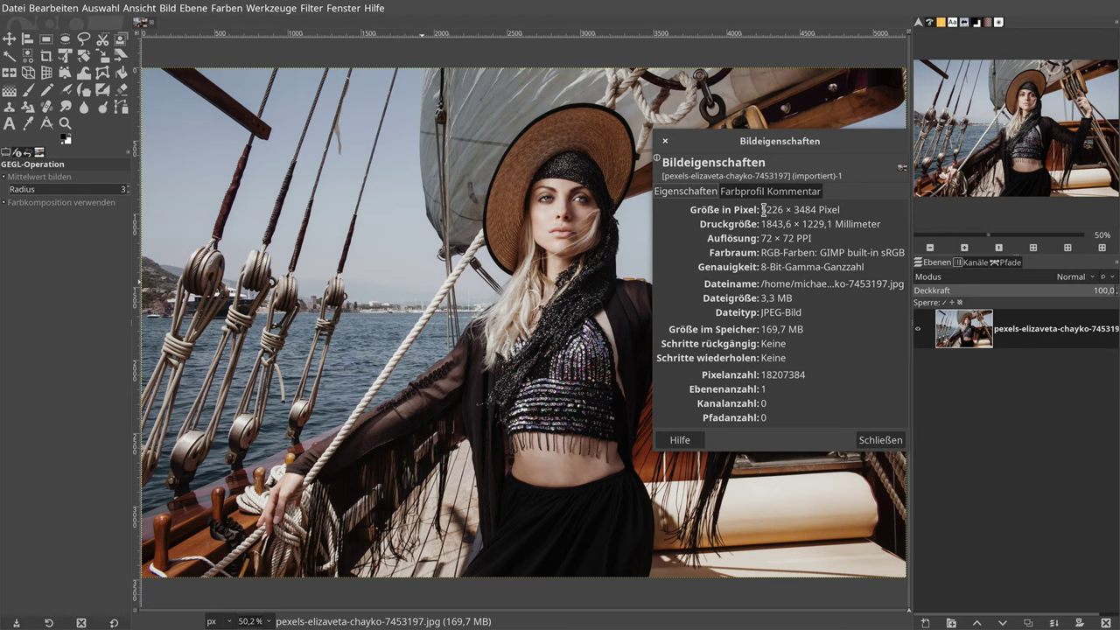
drag(761, 210, 847, 210)
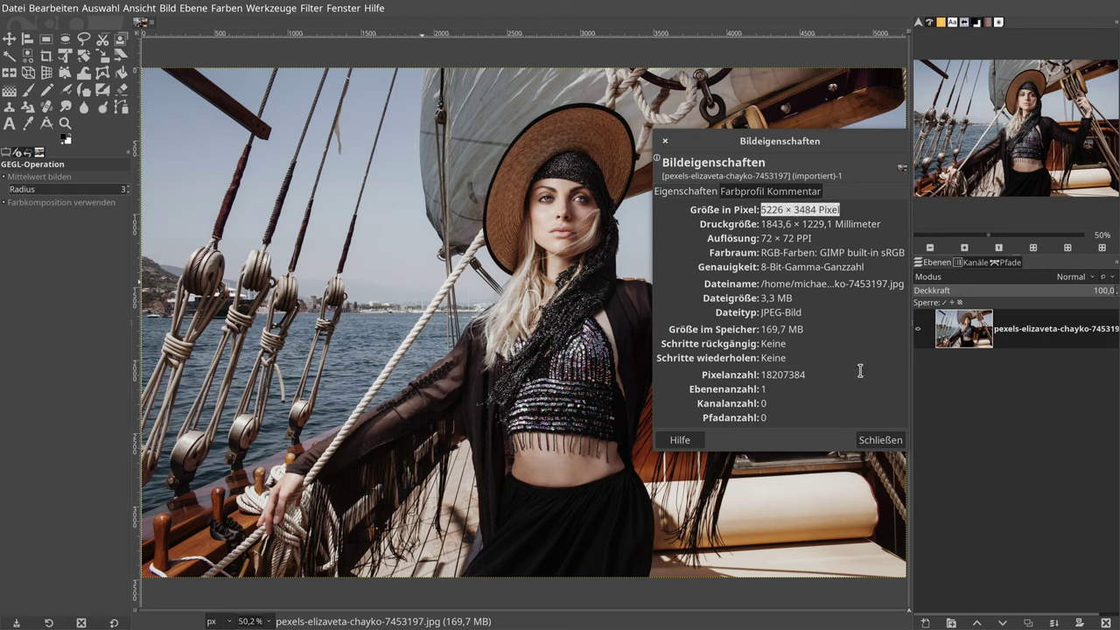
click(879, 440)
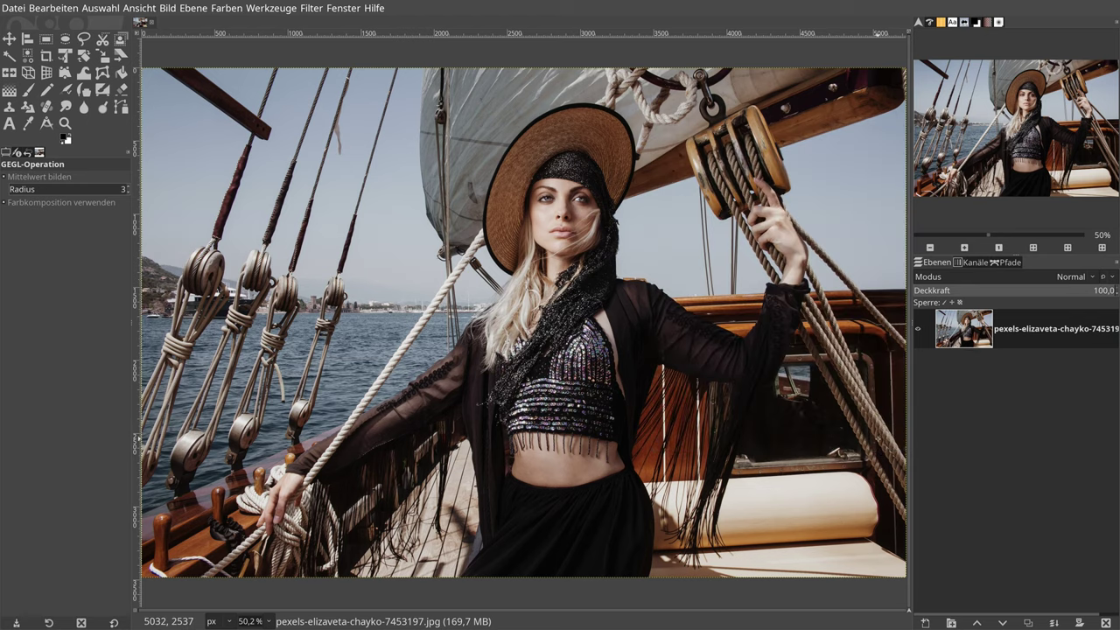
Duplicate the photo layer and launch the G'MIC-Qt filter window
click(1030, 623)
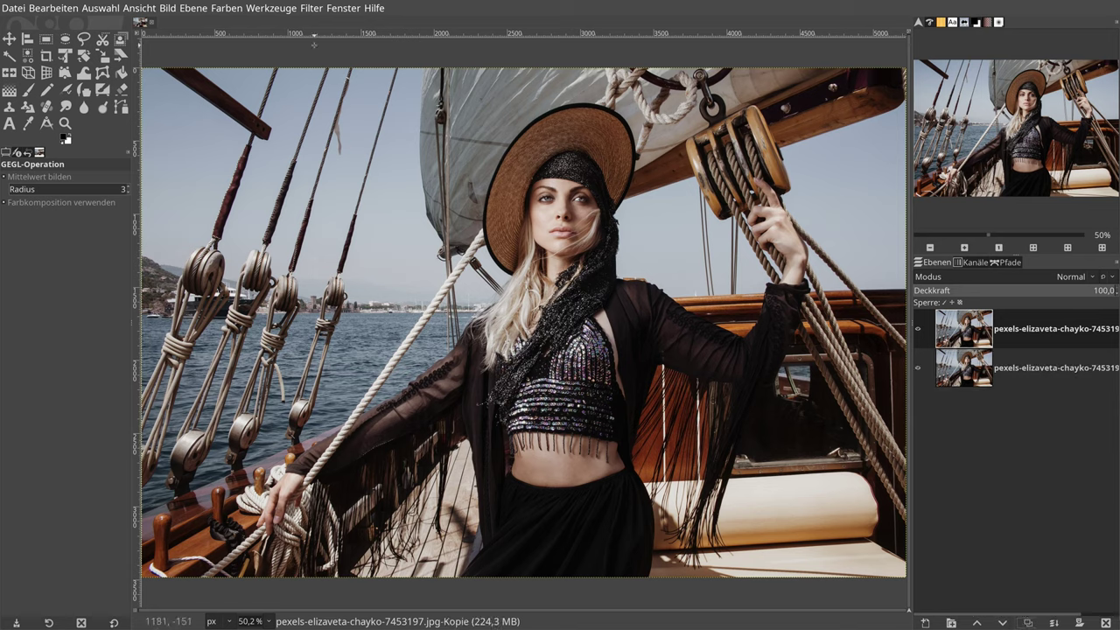
click(311, 8)
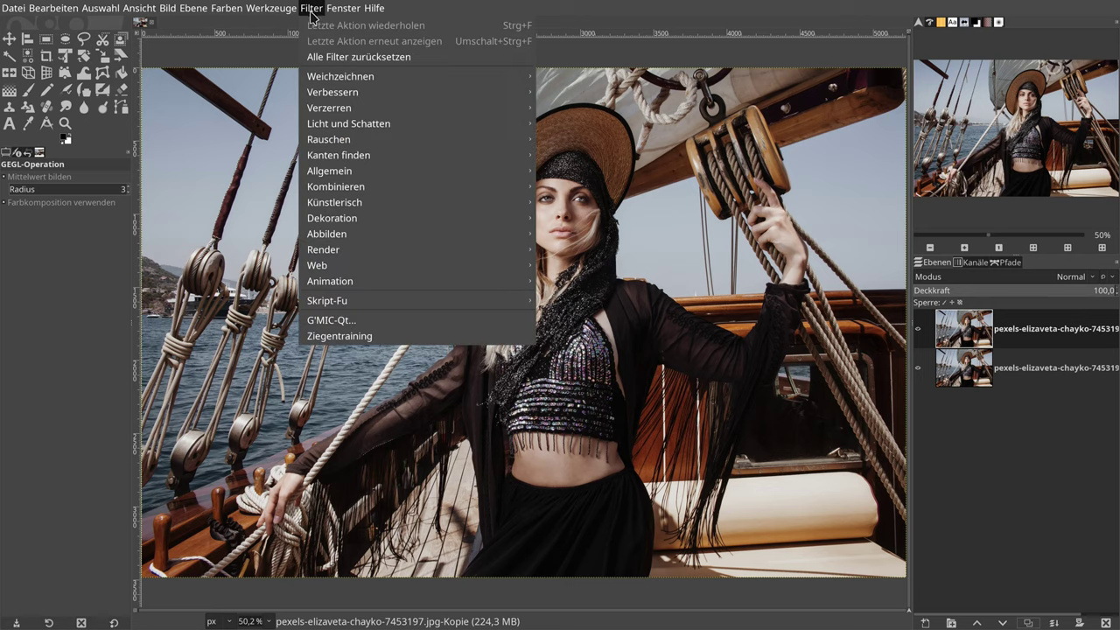
click(330, 321)
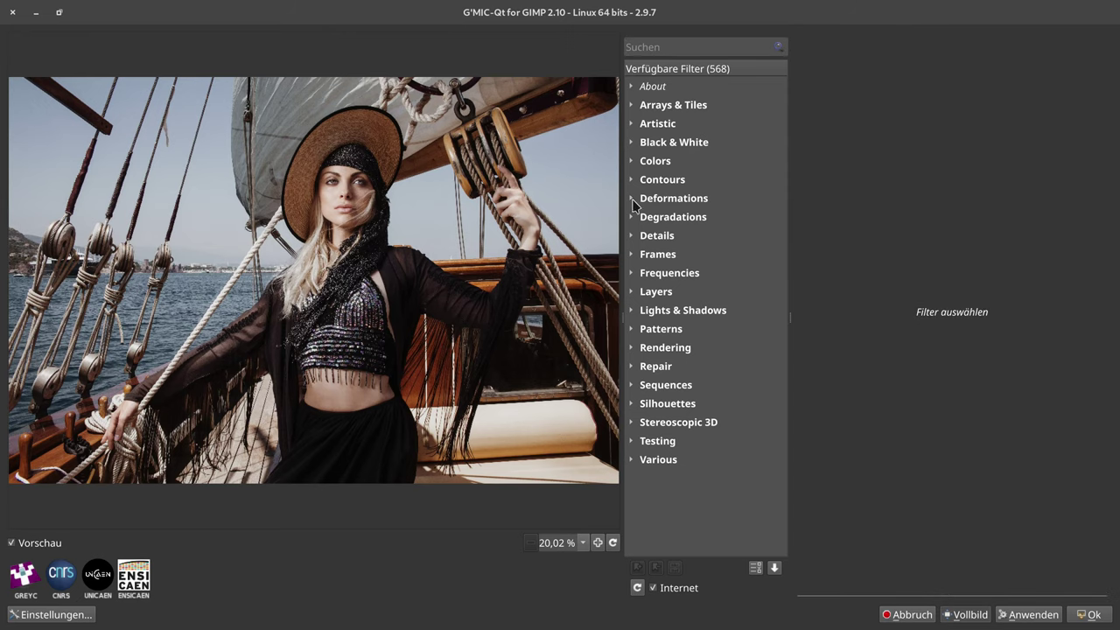
Apply the Cinematic Mexico look from Colors > Color Presets
click(631, 162)
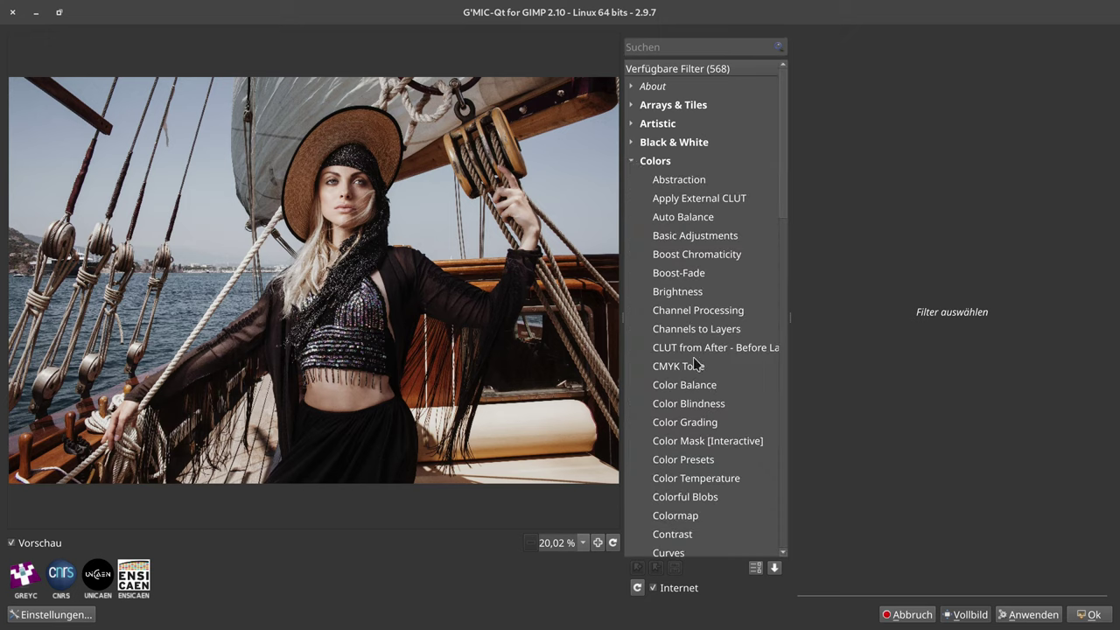
click(700, 462)
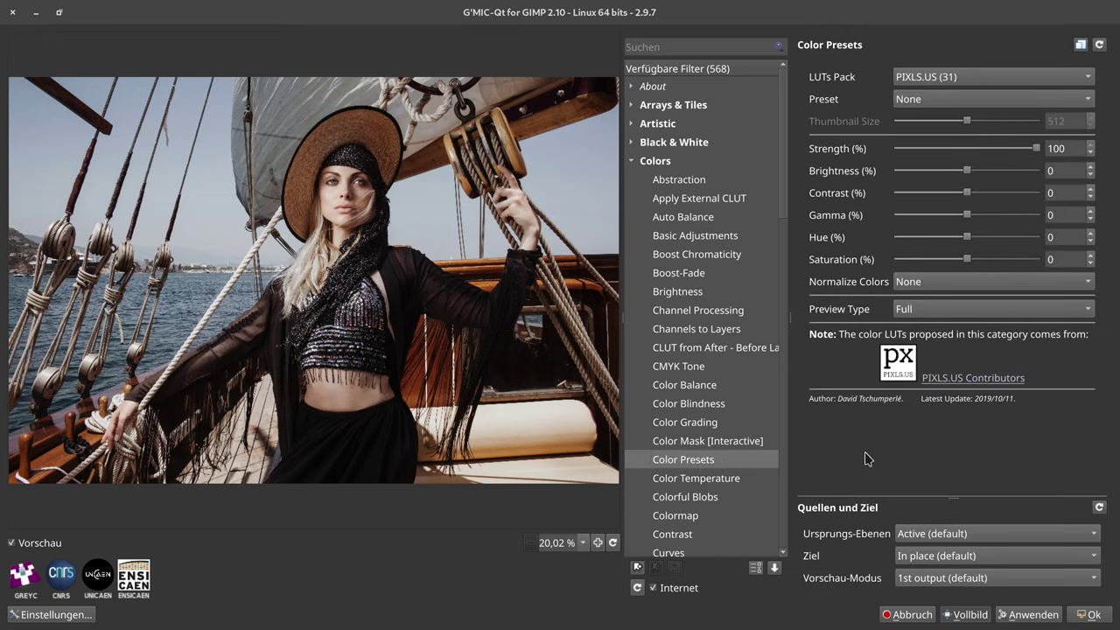
click(995, 98)
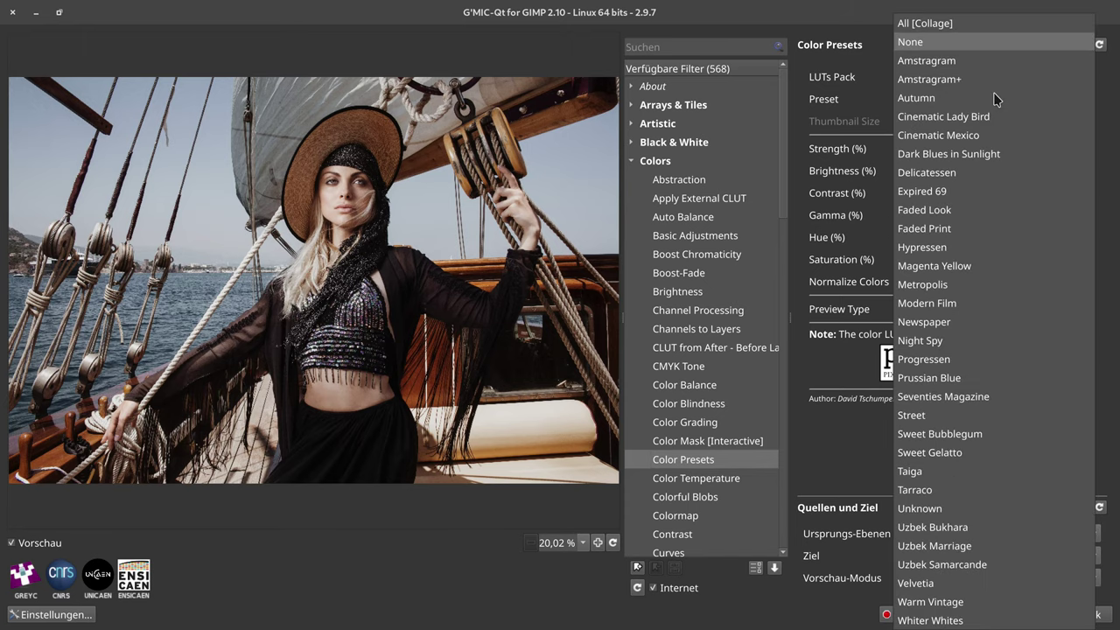
click(999, 136)
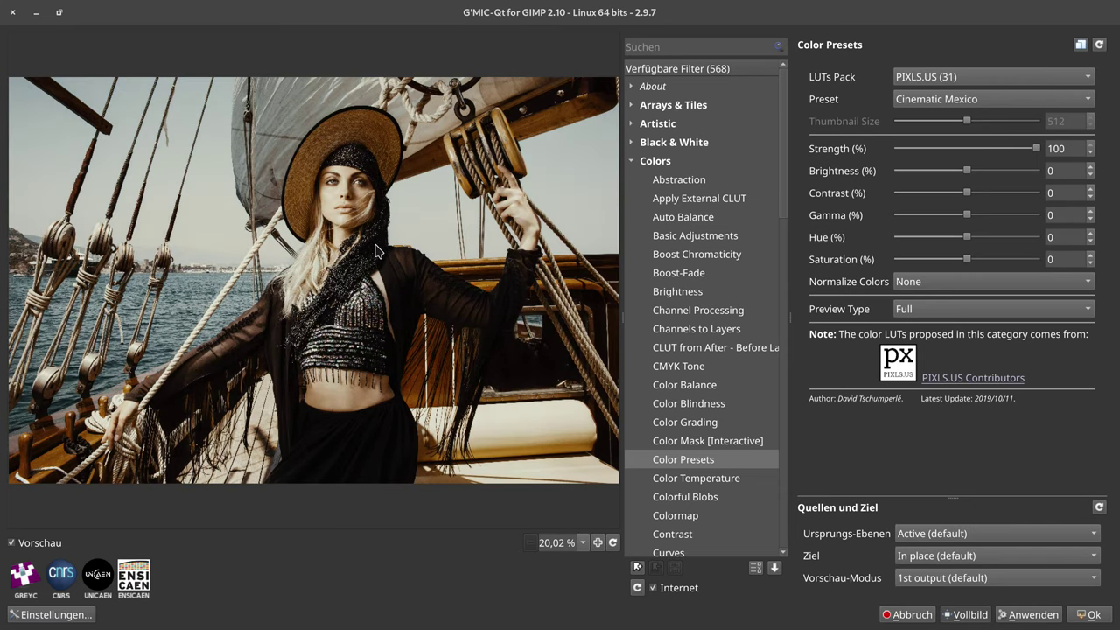
click(1030, 617)
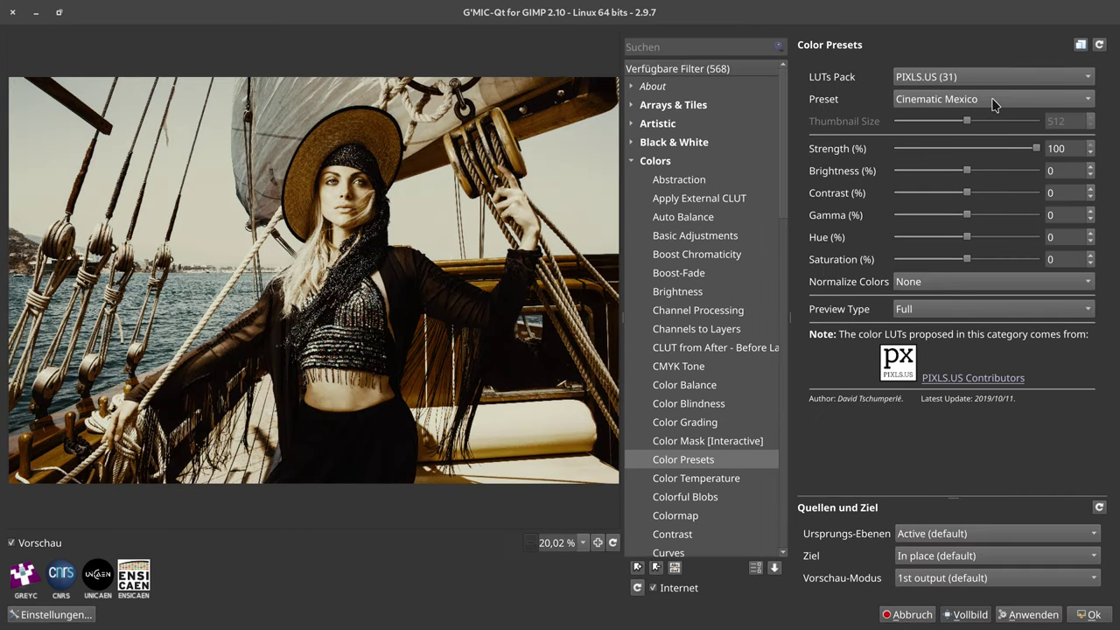
Apply the Dark Blues in Sunlight preset with Normalize Colors set to Both
click(995, 104)
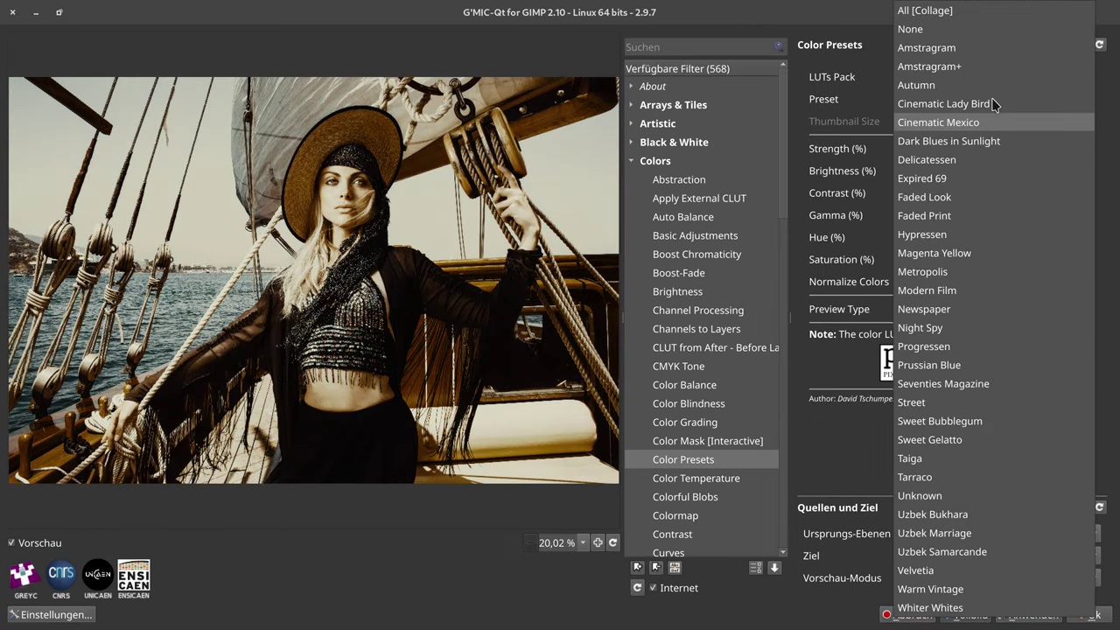
click(987, 144)
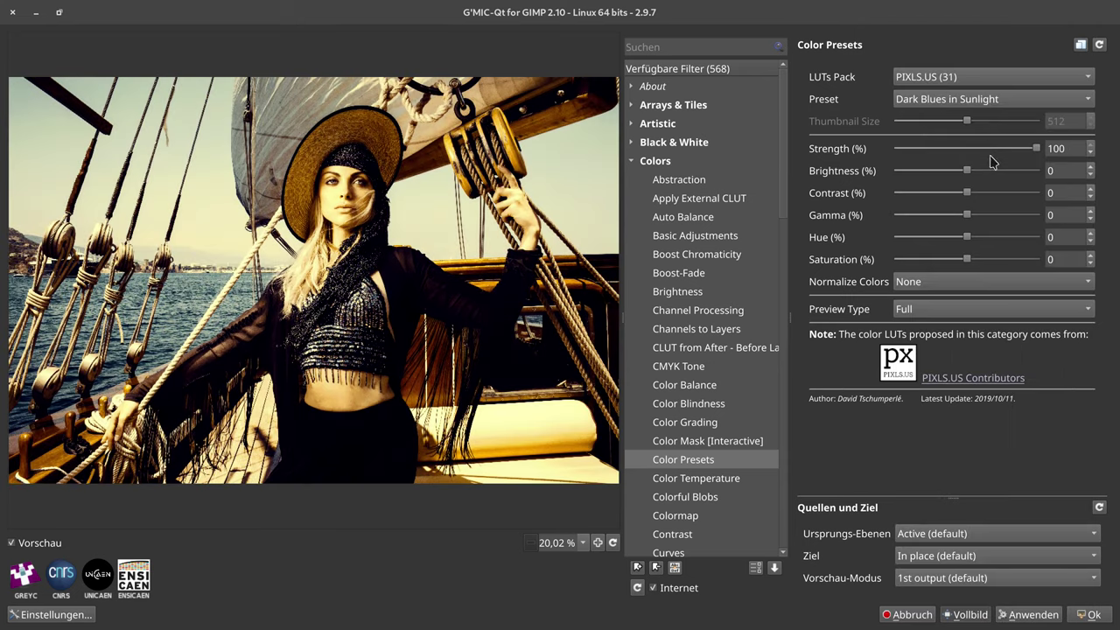
click(988, 282)
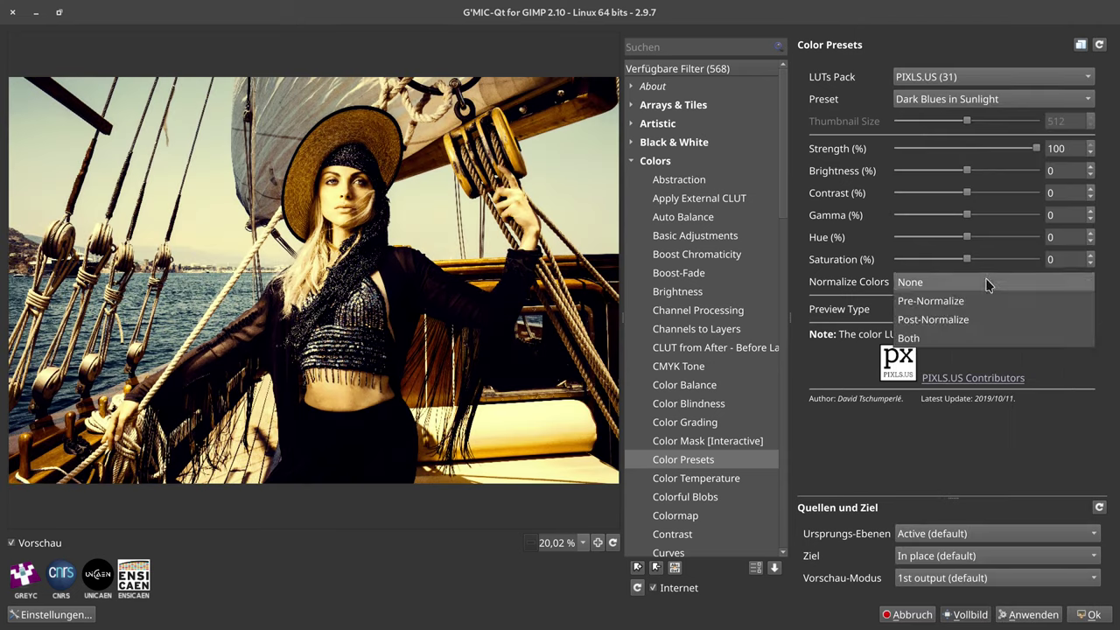
click(973, 340)
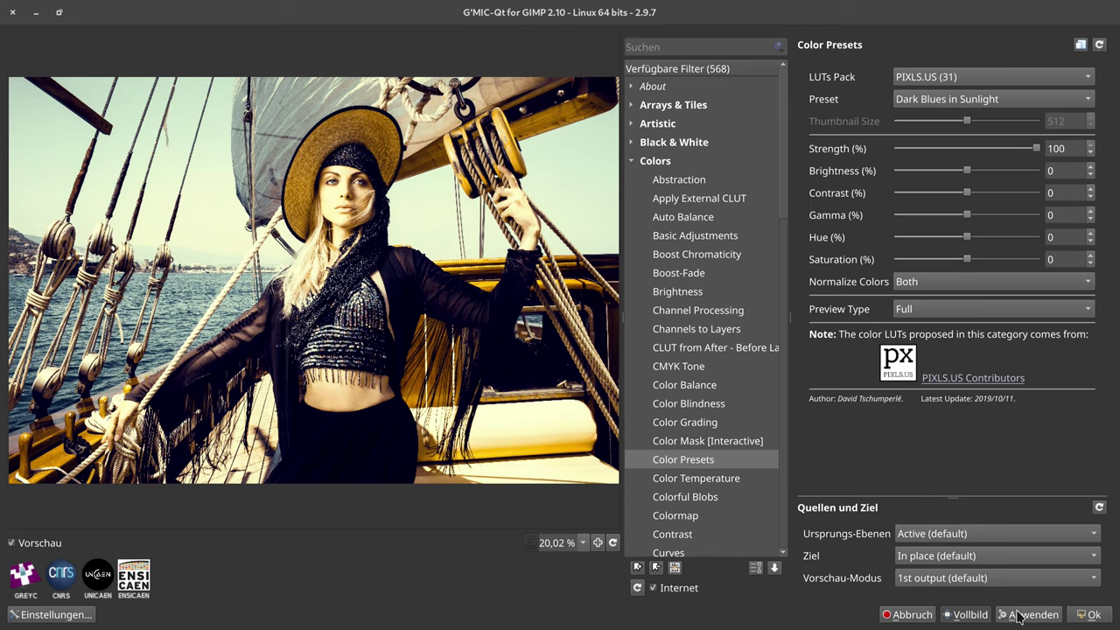
click(1017, 615)
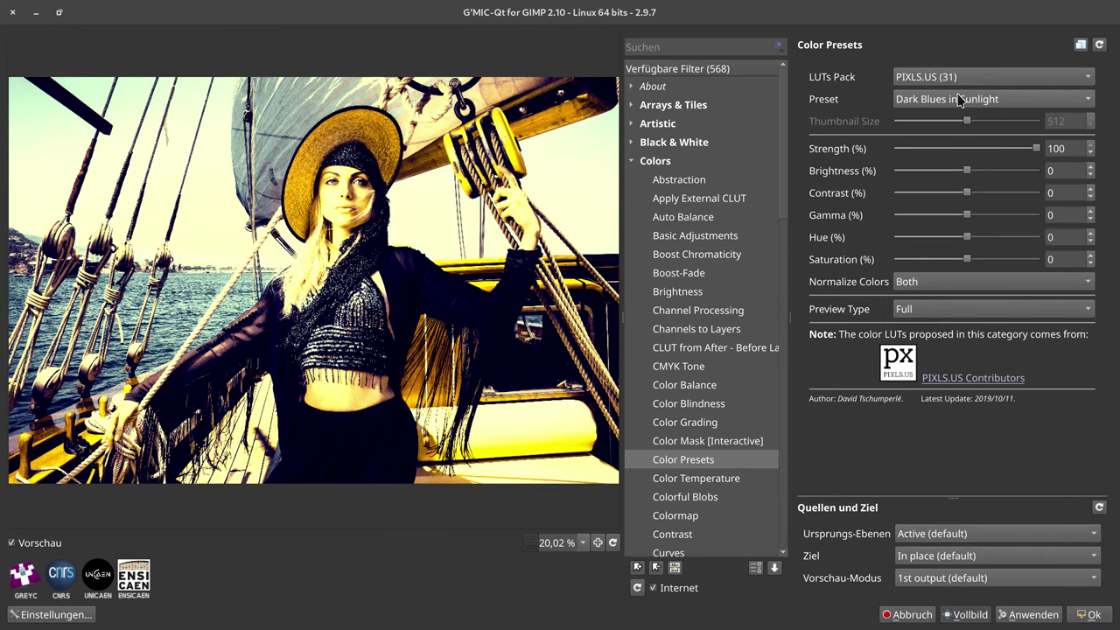
click(960, 78)
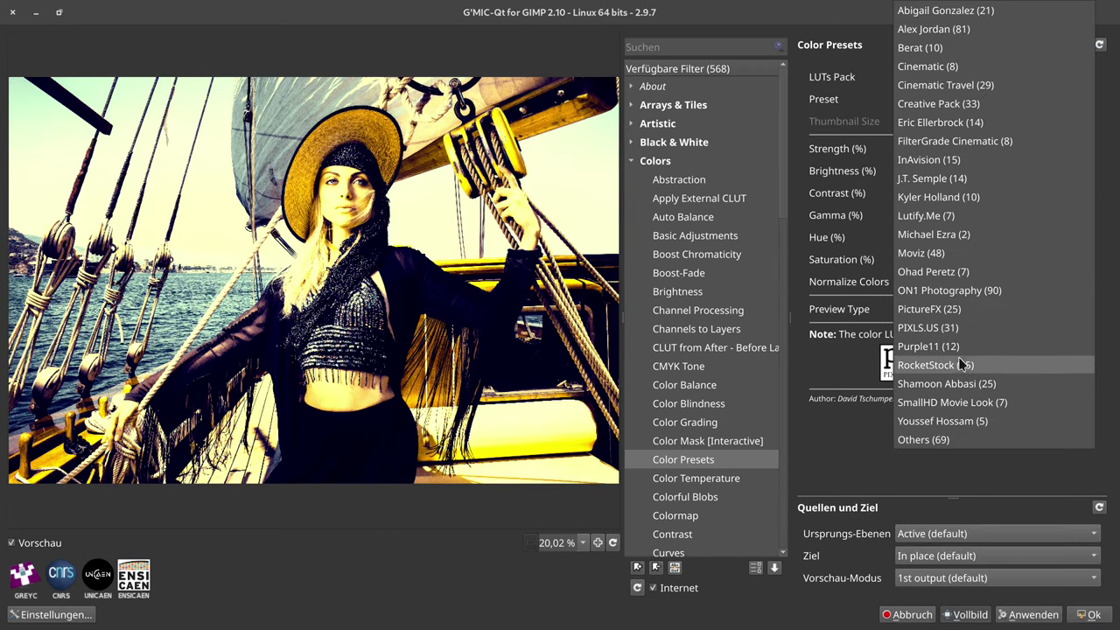
Apply the Sunny (rich) preset from the Others (69) LUT pack and close G'MIC-Qt
click(971, 441)
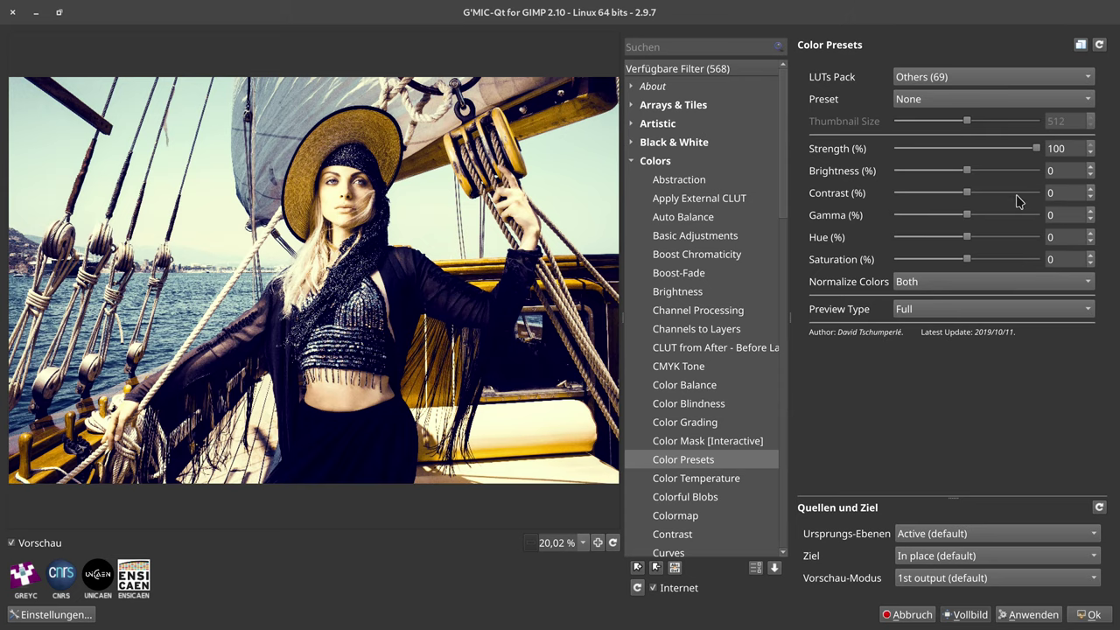
click(981, 101)
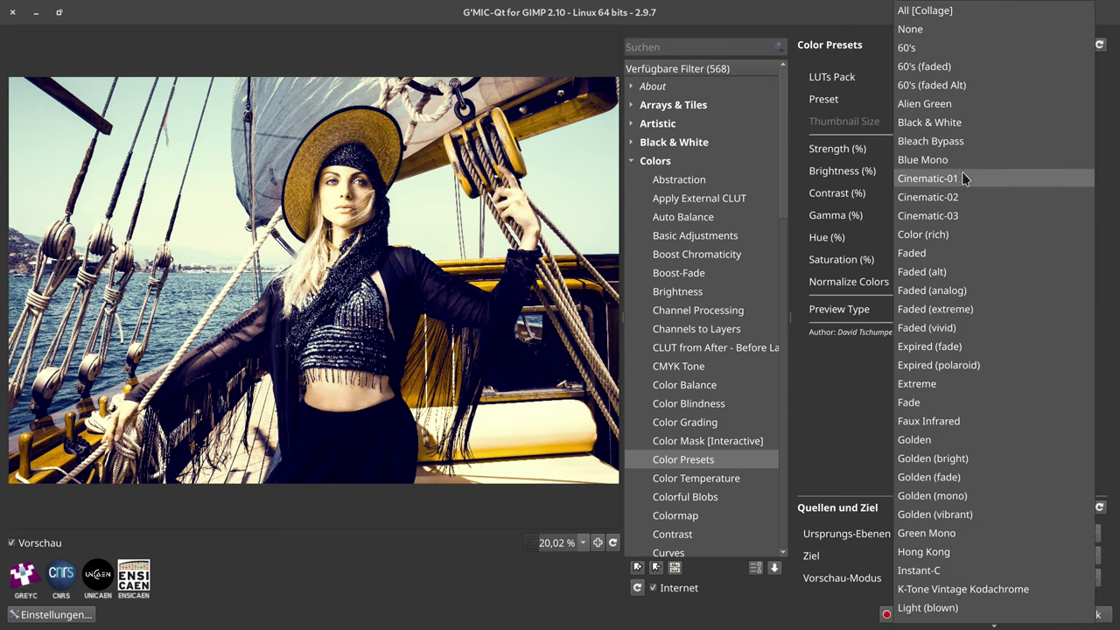
scroll(950, 430, down, 1)
scroll(954, 435, down, 3)
scroll(954, 435, down, 1)
scroll(955, 436, down, 3)
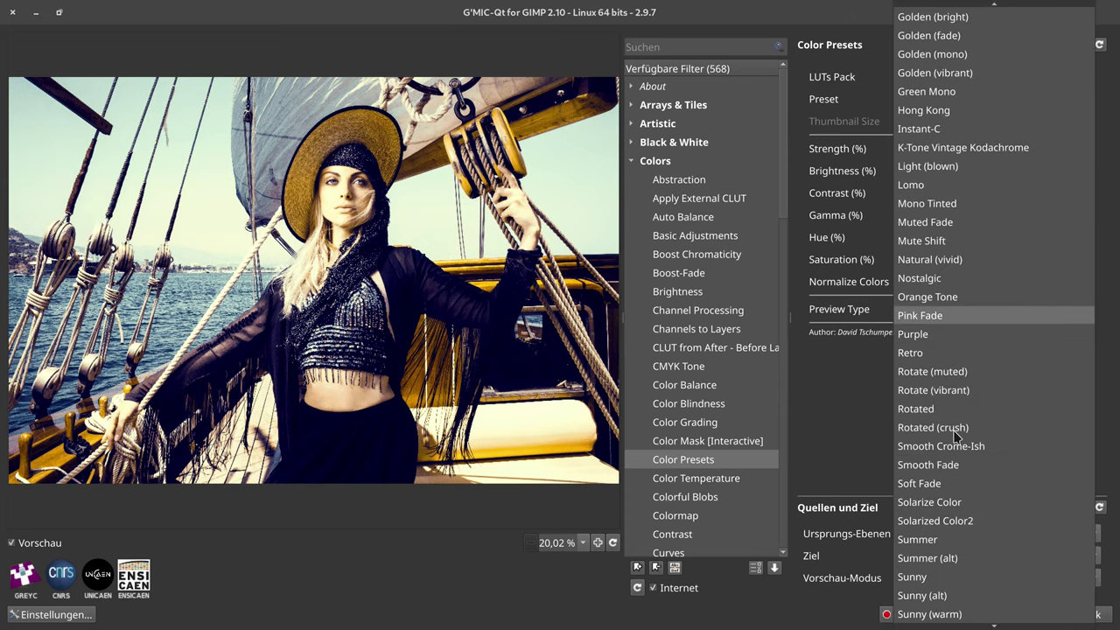
scroll(956, 437, down, 1)
scroll(956, 440, down, 4)
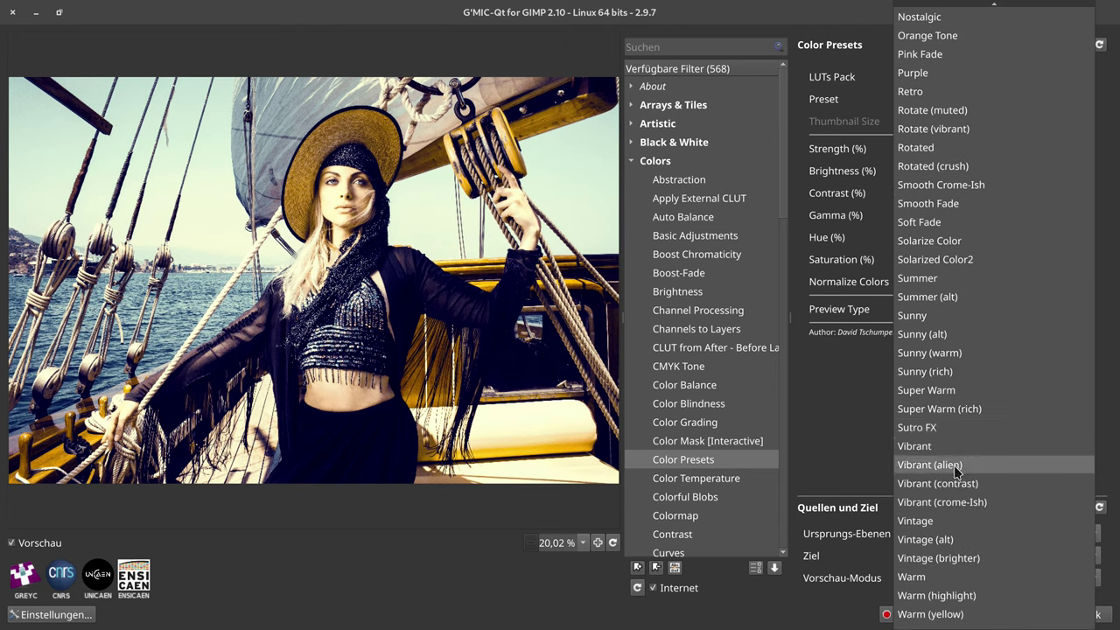
click(1021, 372)
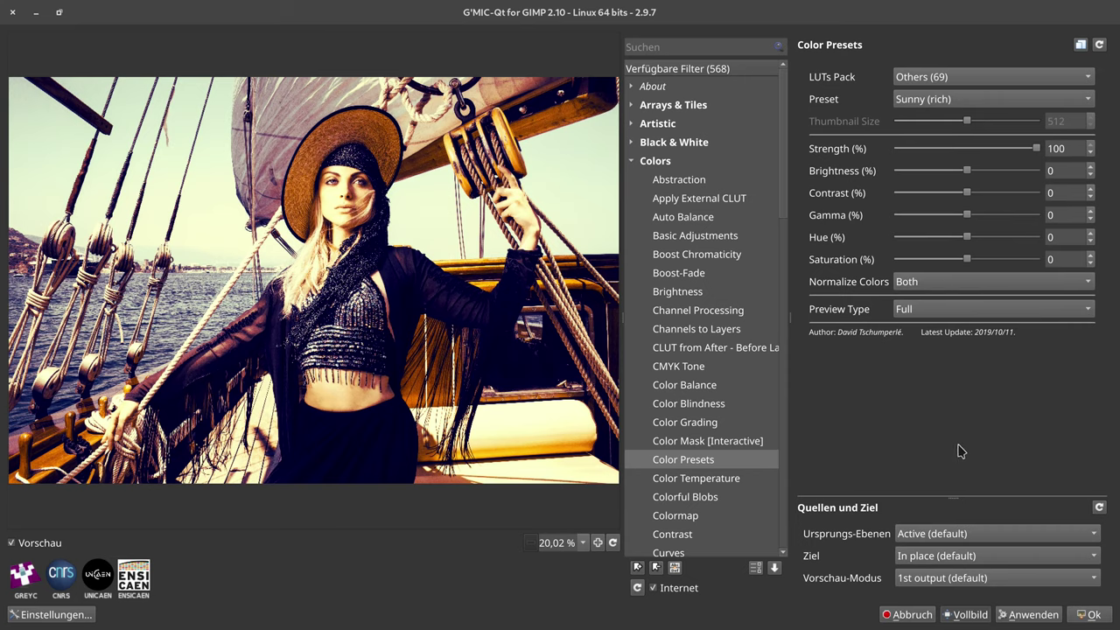
key(Return)
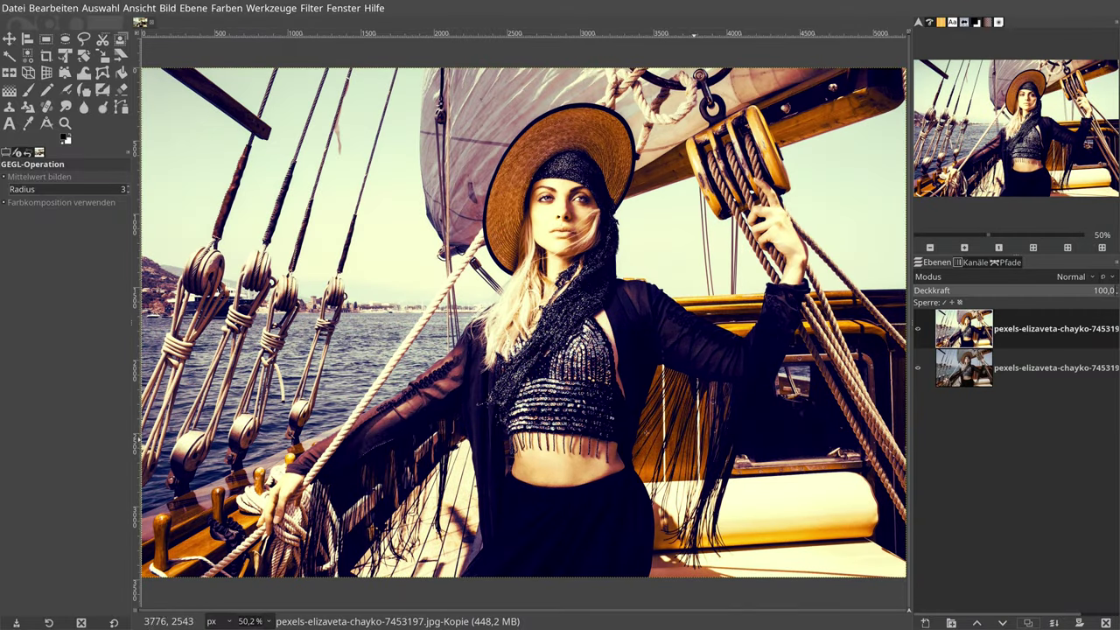
Load the 'Sunny rich' preset in Color Balance
click(233, 12)
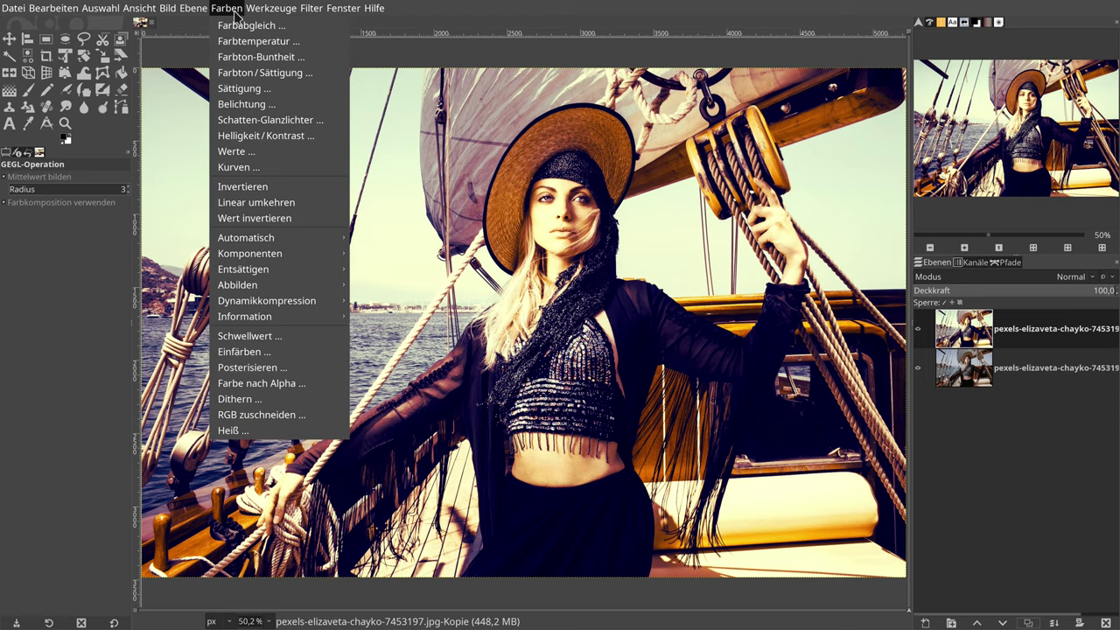
click(235, 25)
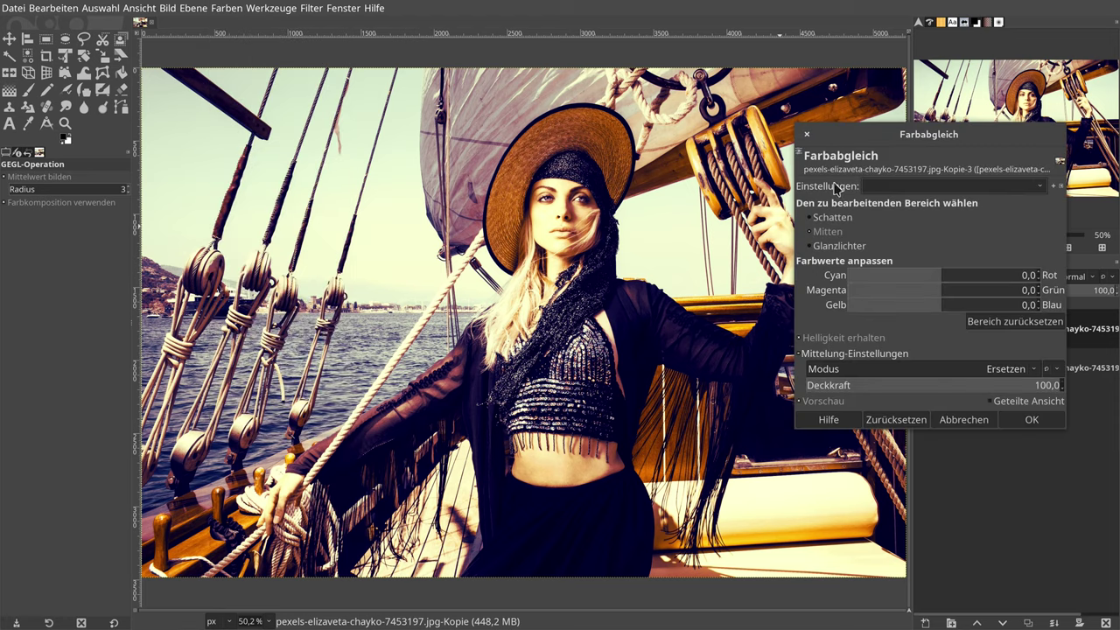
drag(884, 143, 802, 256)
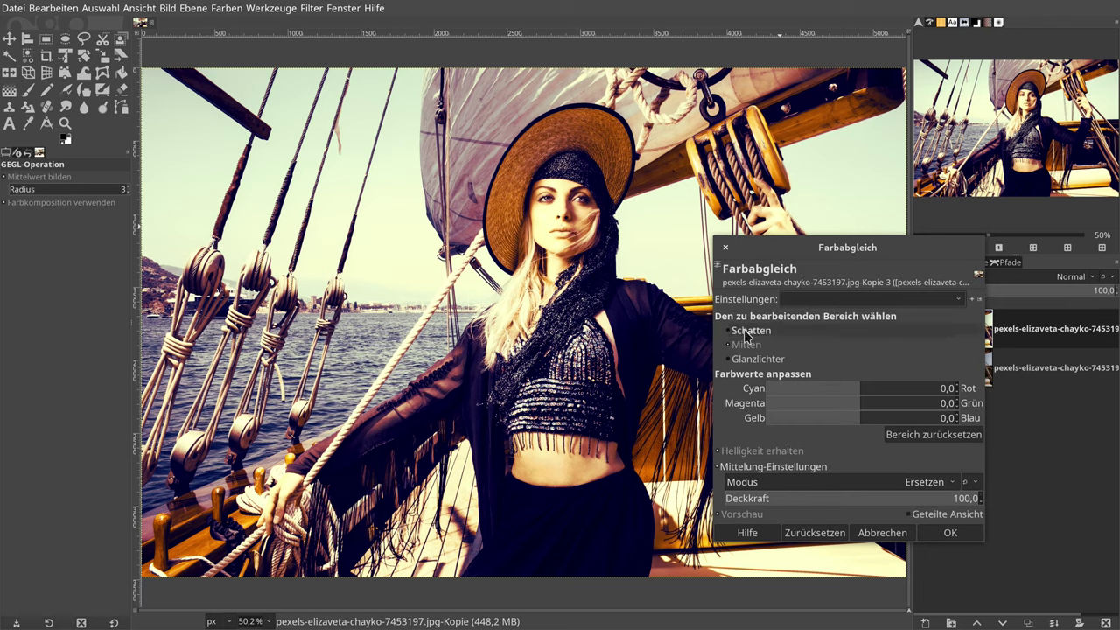
click(836, 299)
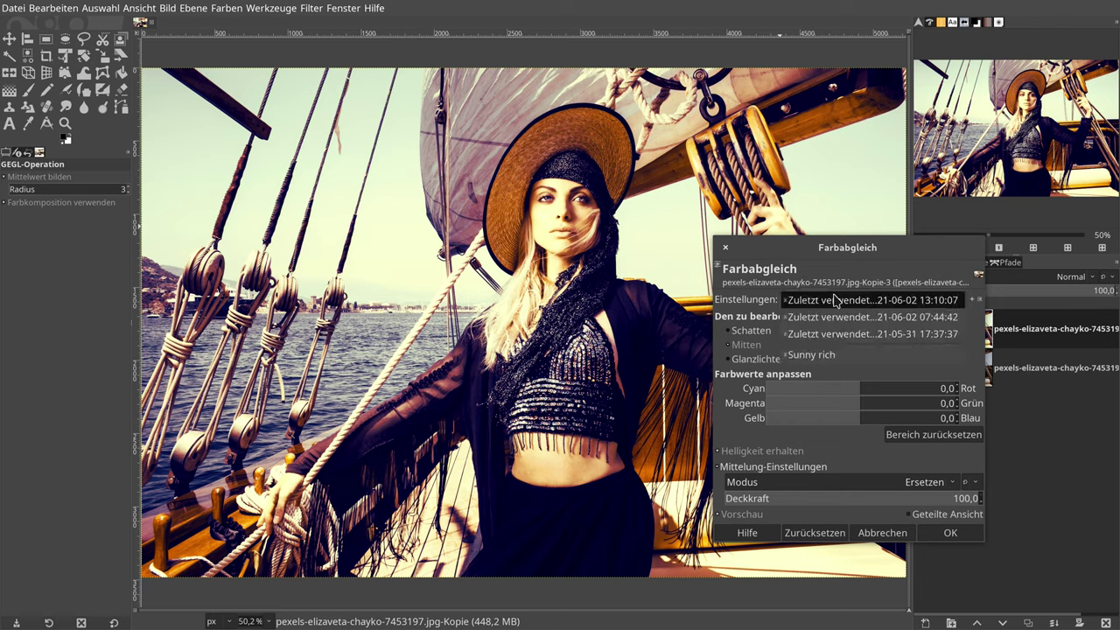
click(832, 356)
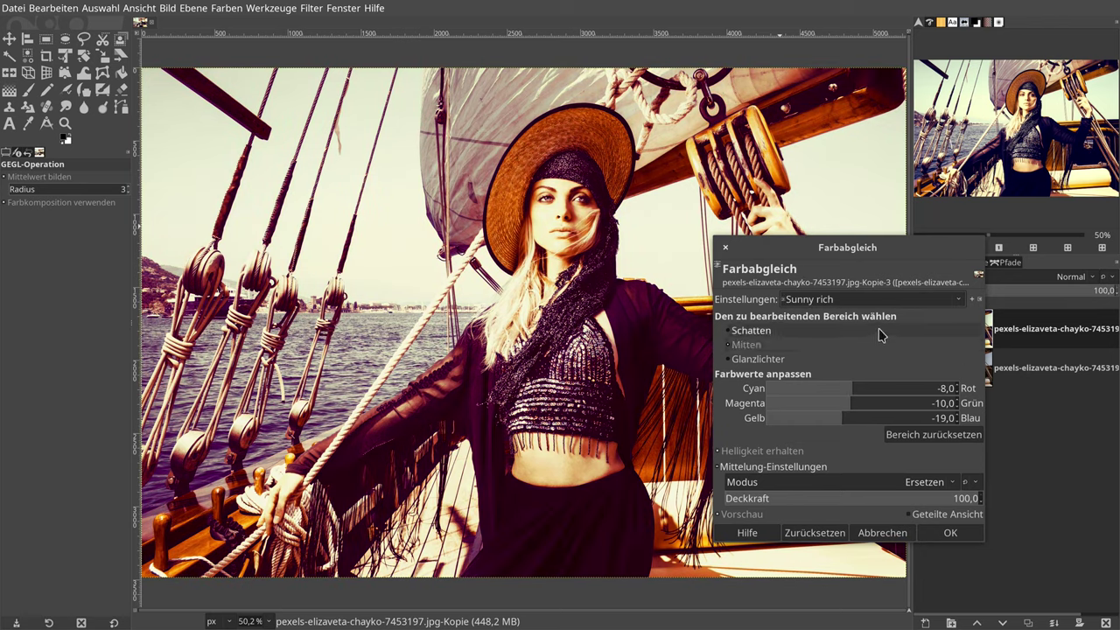
Review shadows, midtones and highlights (−10 cyan, −15 magenta, −28 yellow) and apply the balance
click(801, 337)
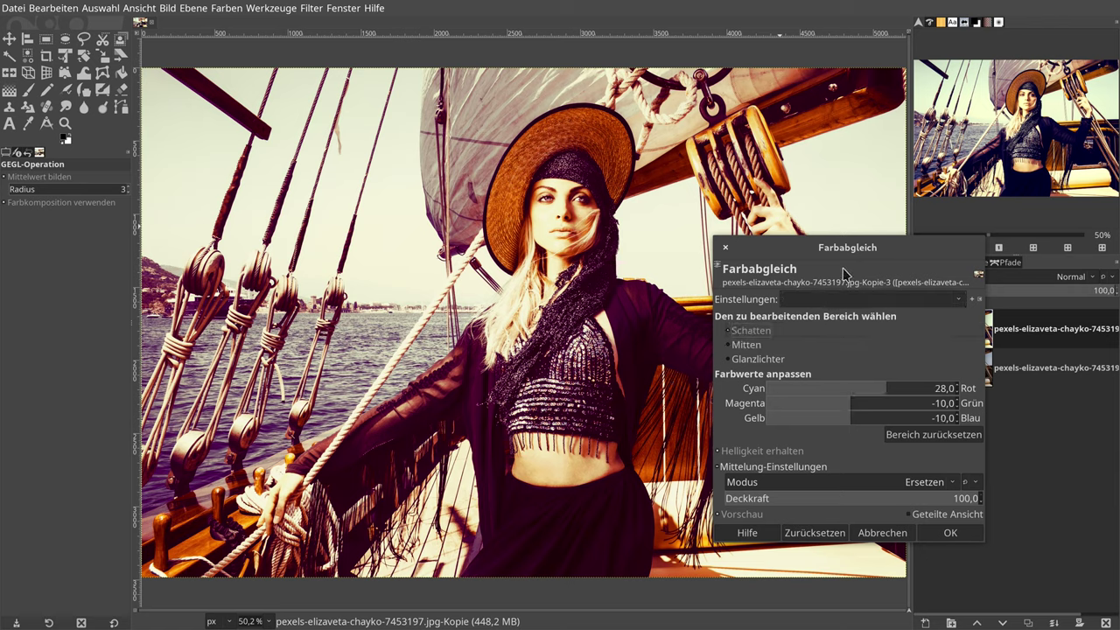
drag(845, 248, 832, 136)
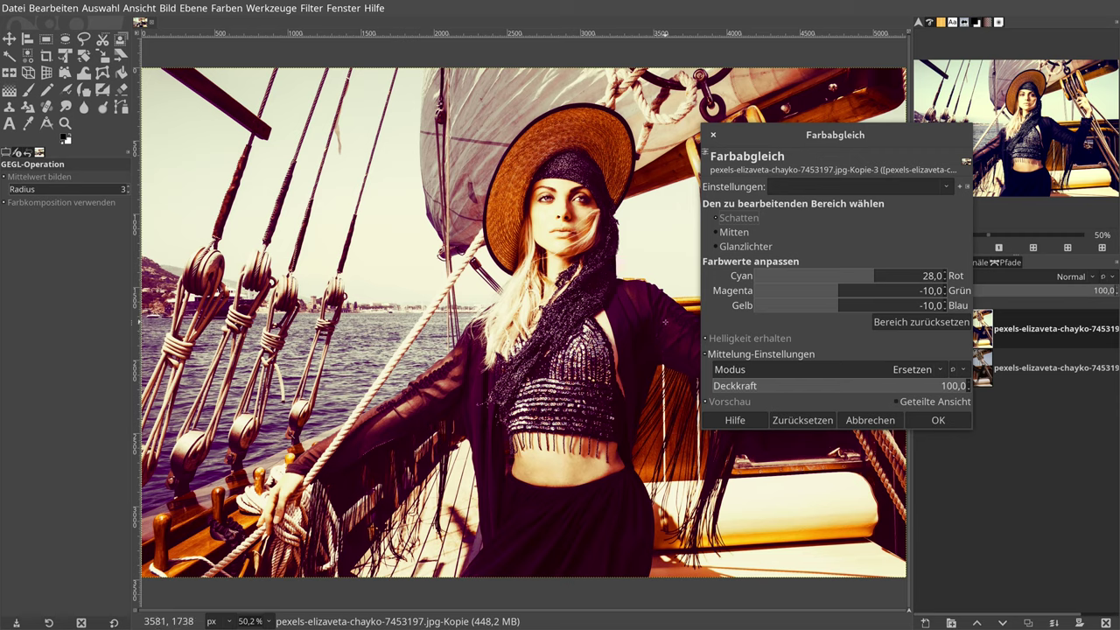
click(728, 234)
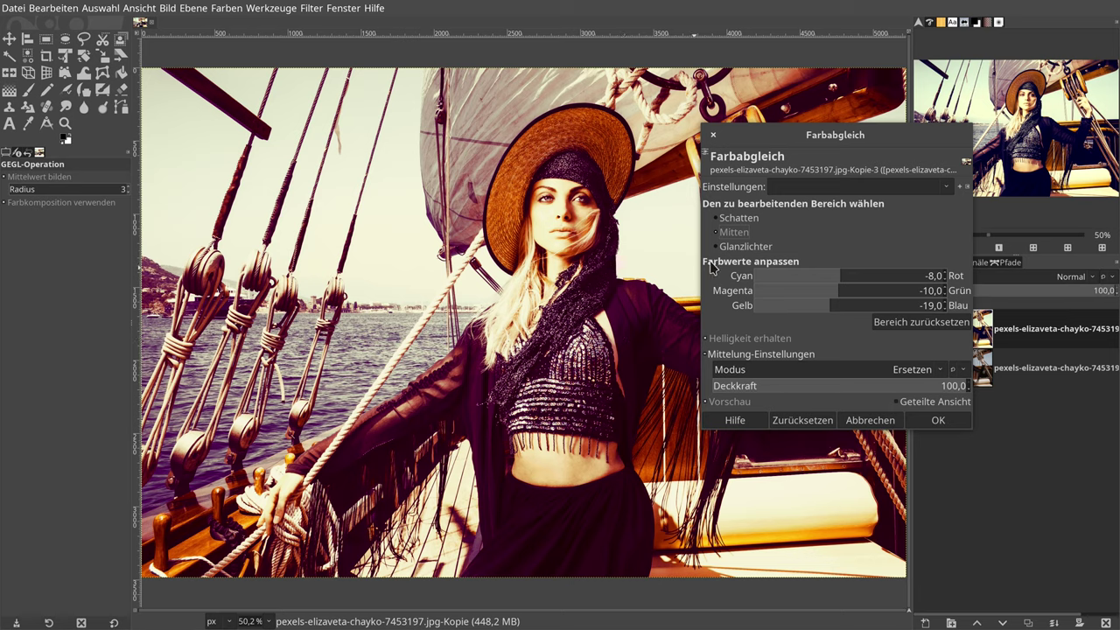
click(734, 250)
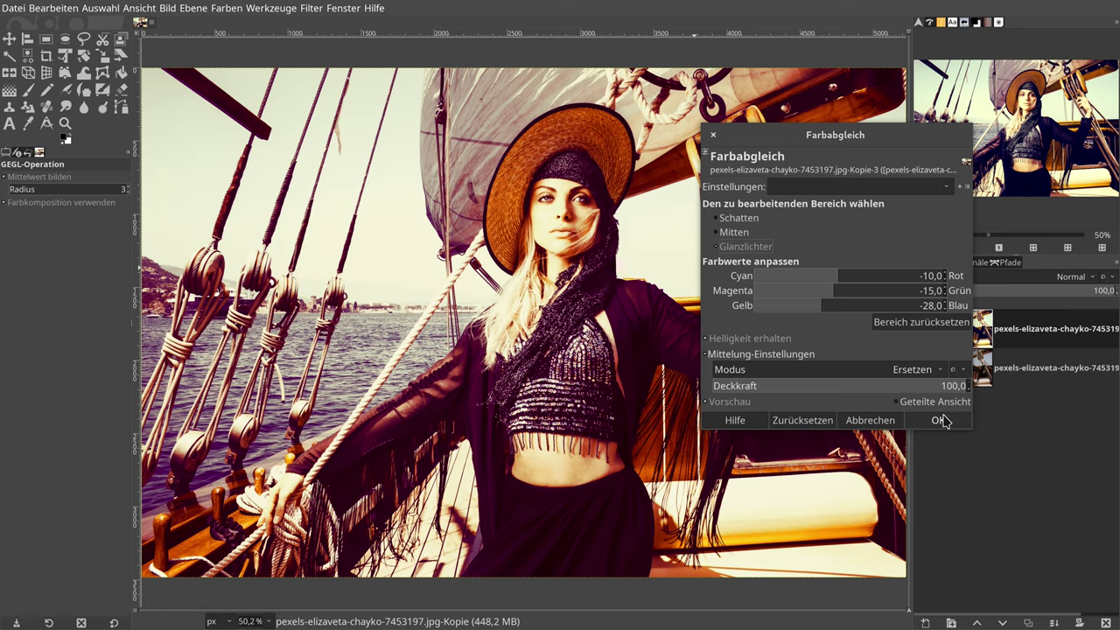
click(940, 420)
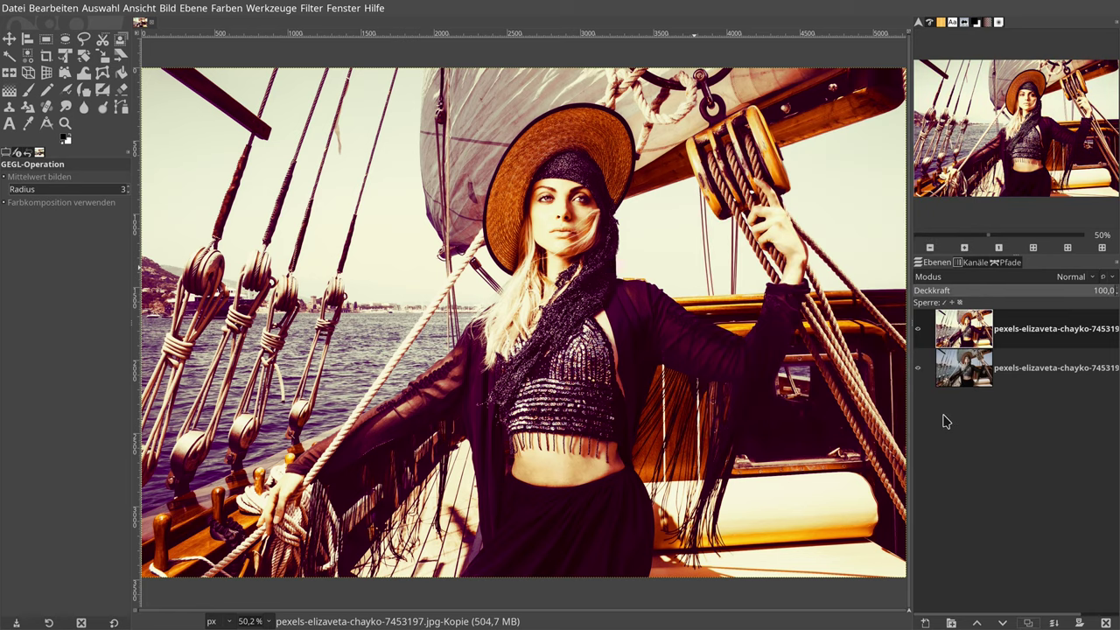
click(230, 9)
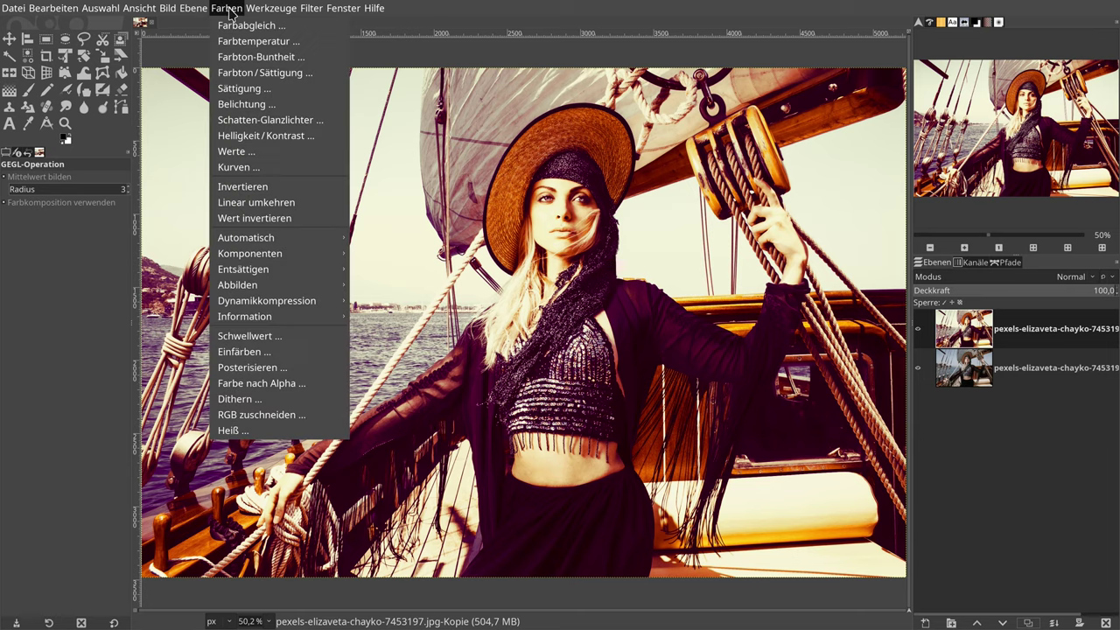
click(238, 167)
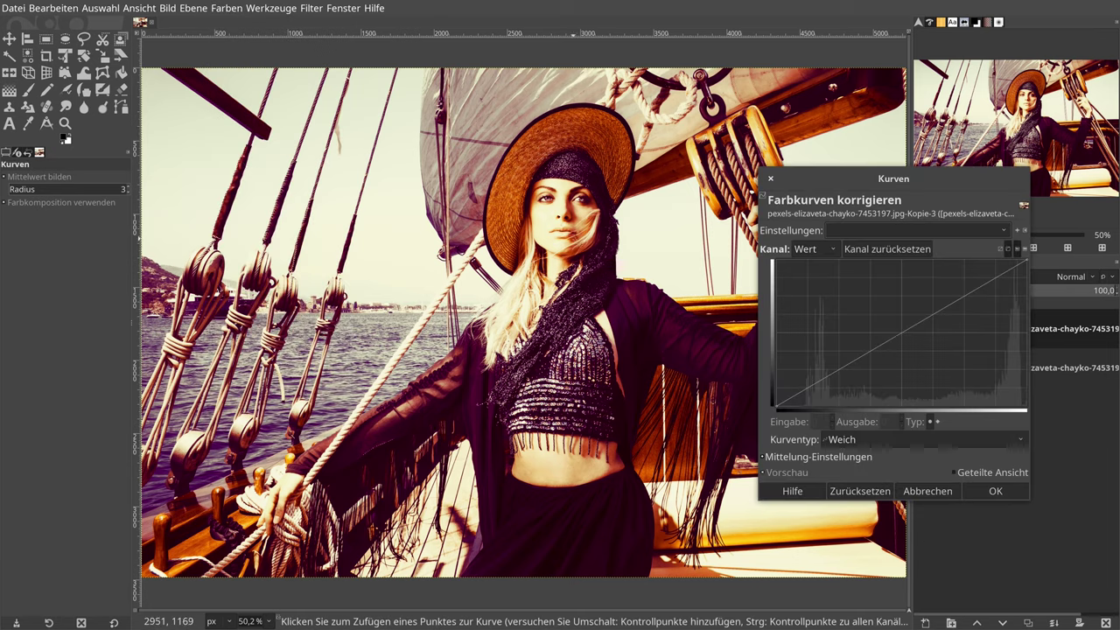
Lift the blue curve from input 23 to output 60 and apply it
click(815, 251)
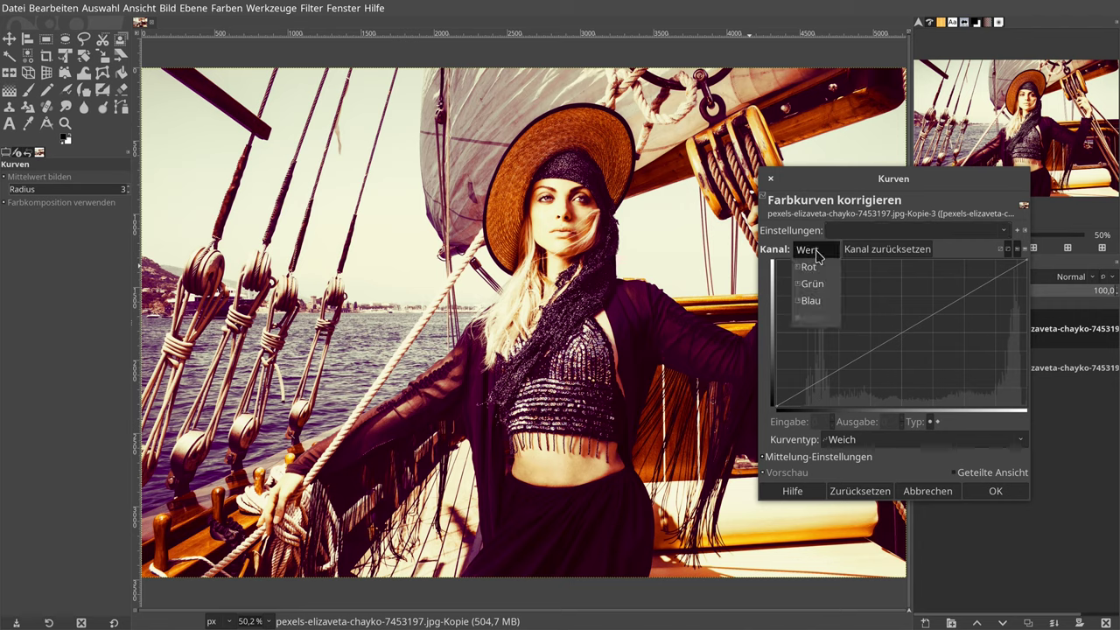
click(811, 300)
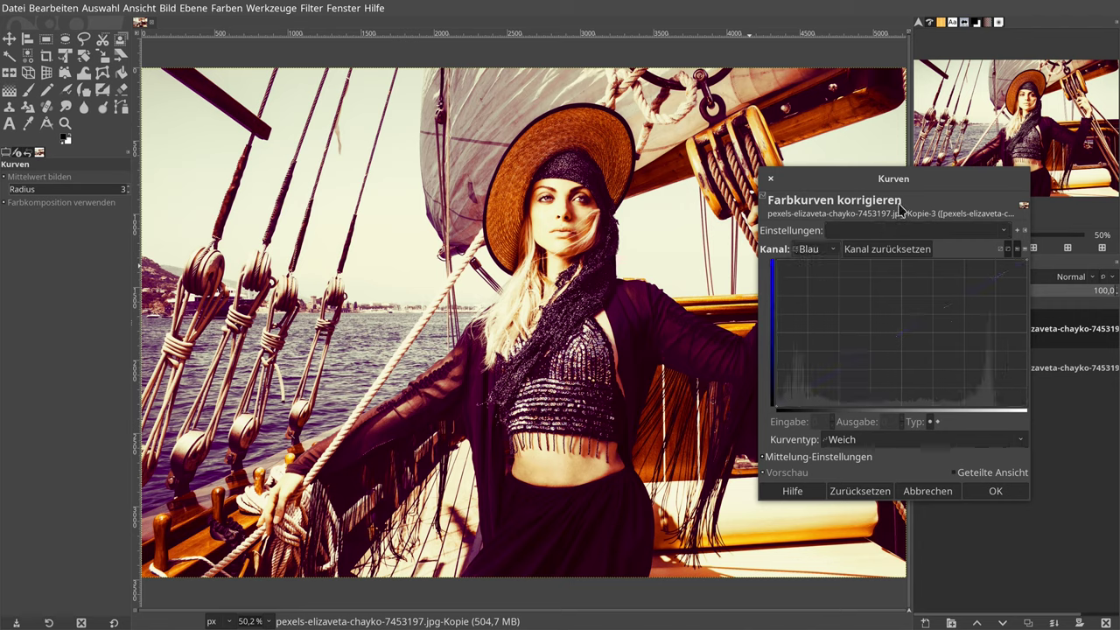
drag(901, 188, 891, 150)
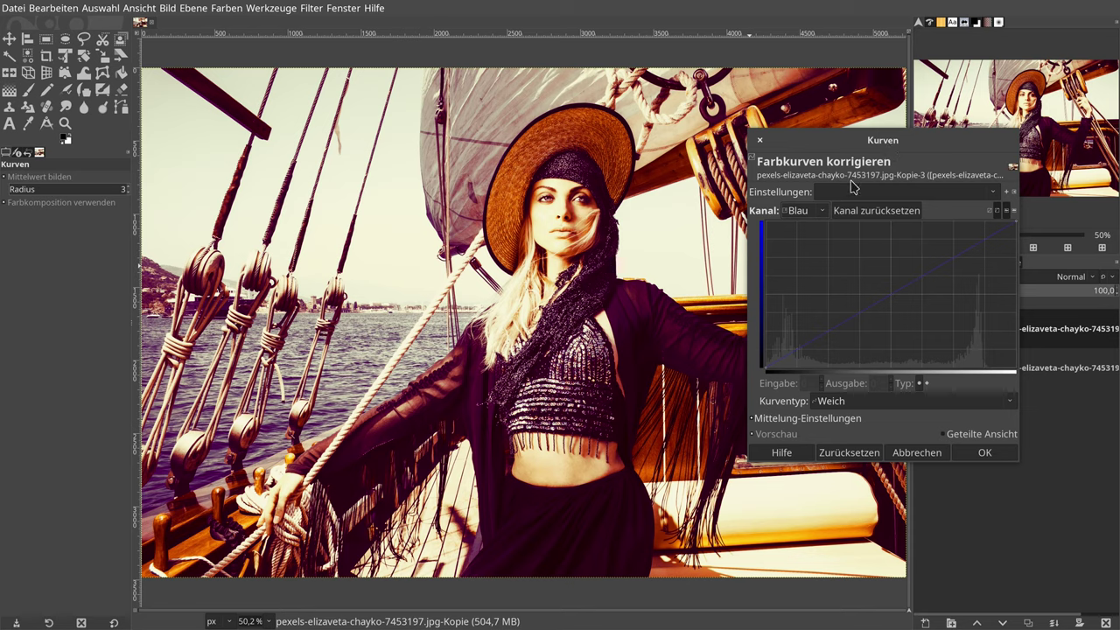
drag(796, 352, 795, 349)
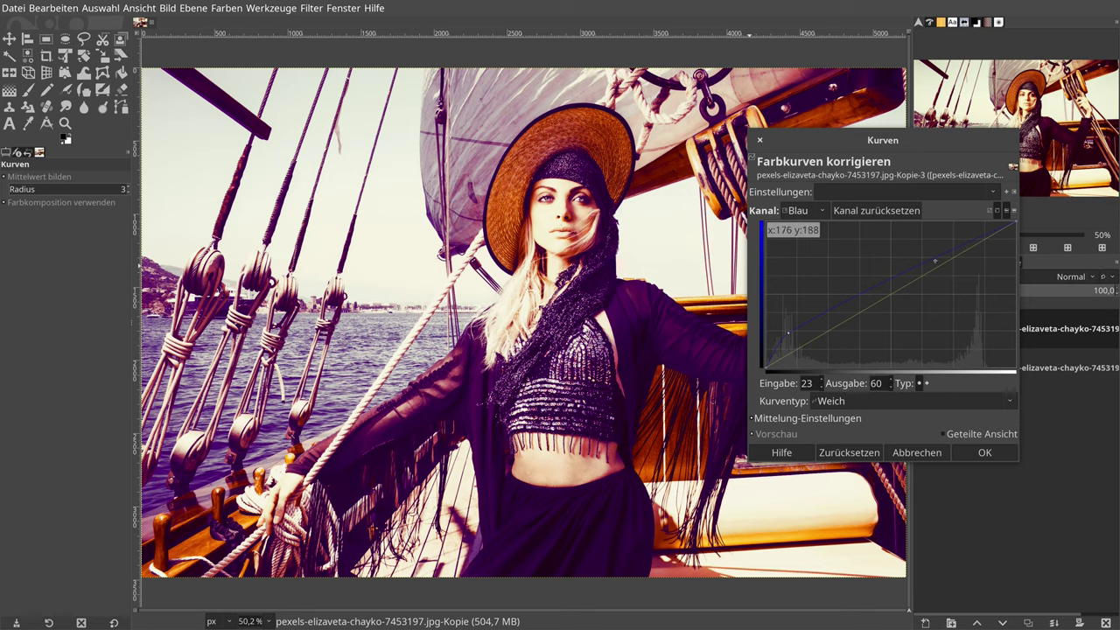
click(984, 454)
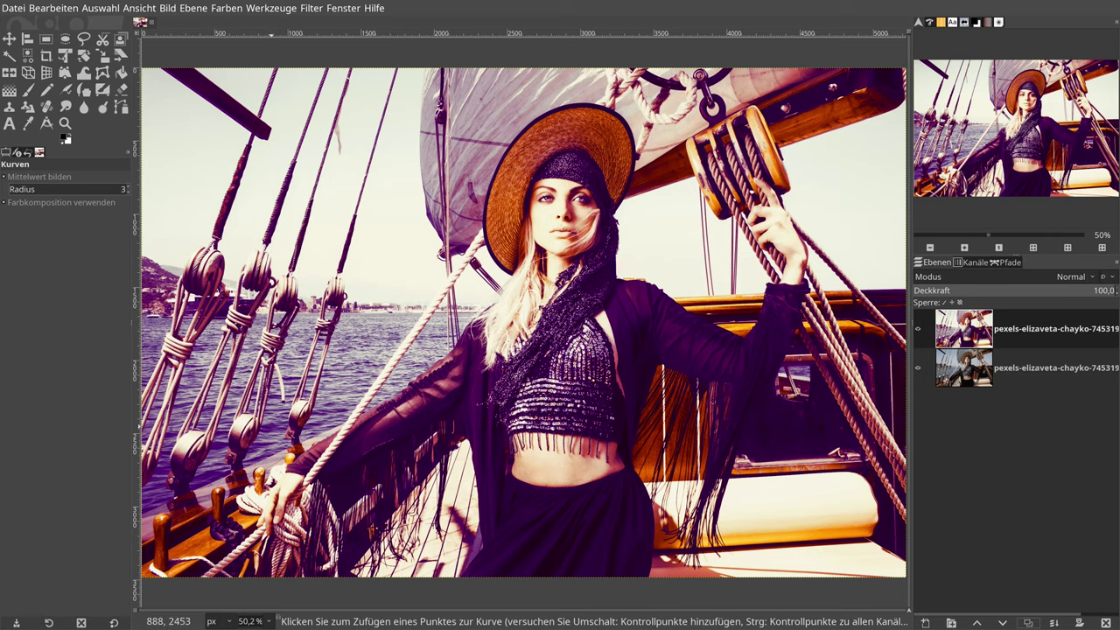
In Focus Blur at 12.5% zoom, shape a tall focus ellipse over the model
click(311, 8)
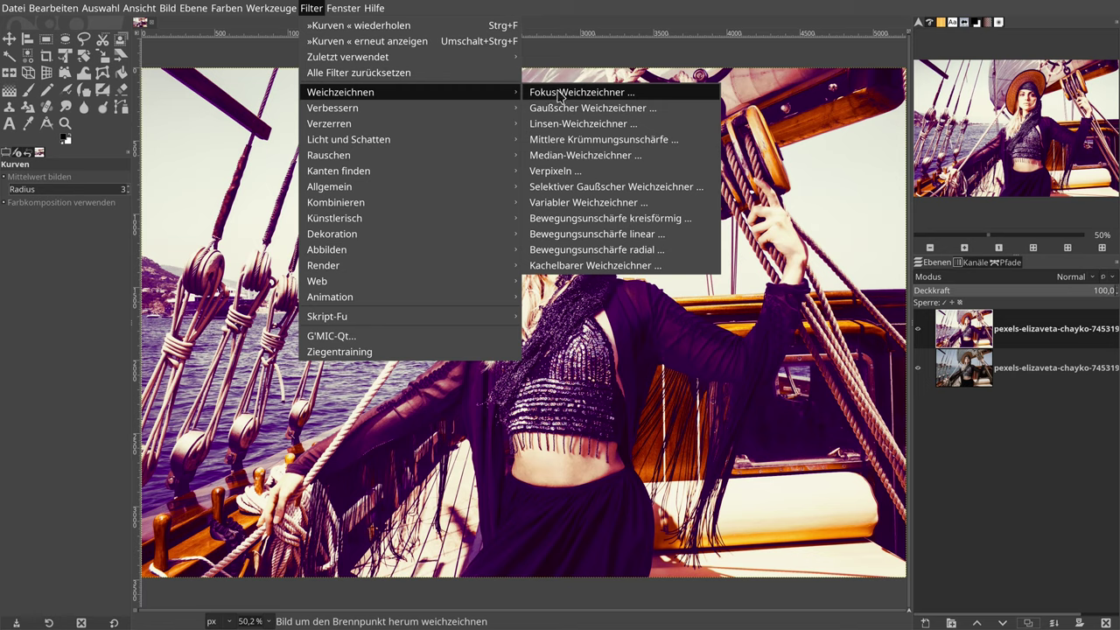
click(563, 93)
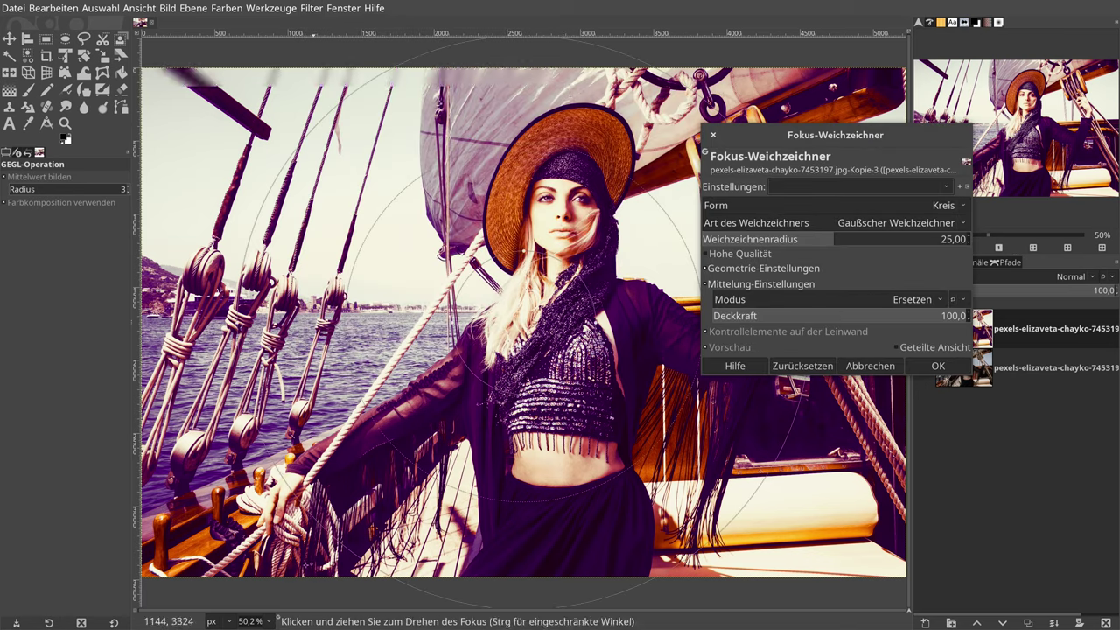
click(270, 622)
click(259, 602)
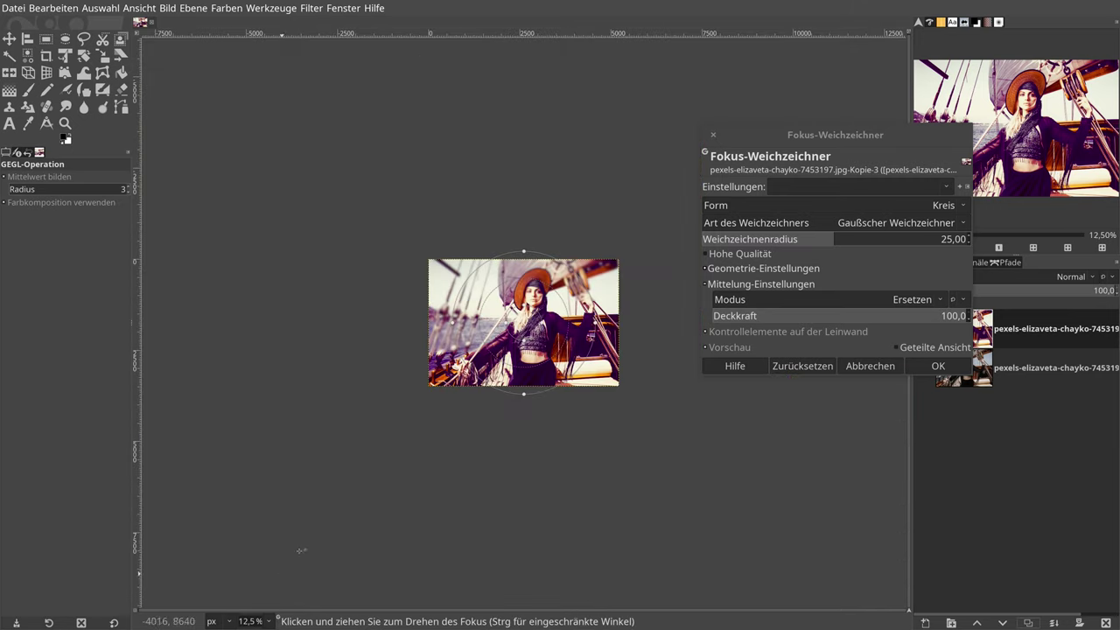
drag(537, 329, 551, 296)
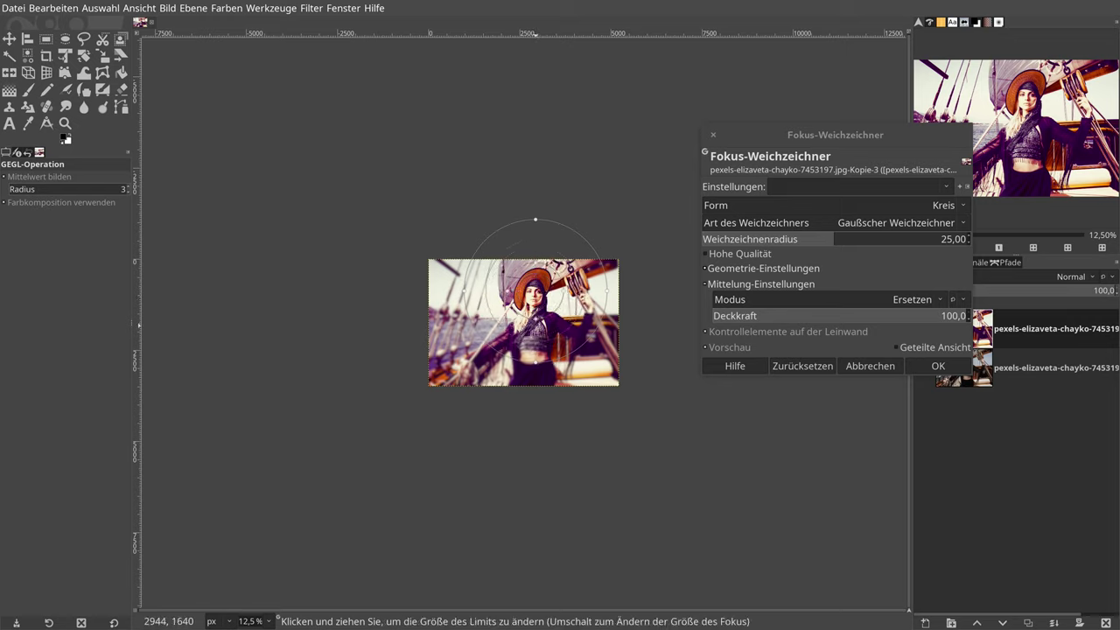
drag(535, 219, 536, 168)
drag(544, 310, 544, 332)
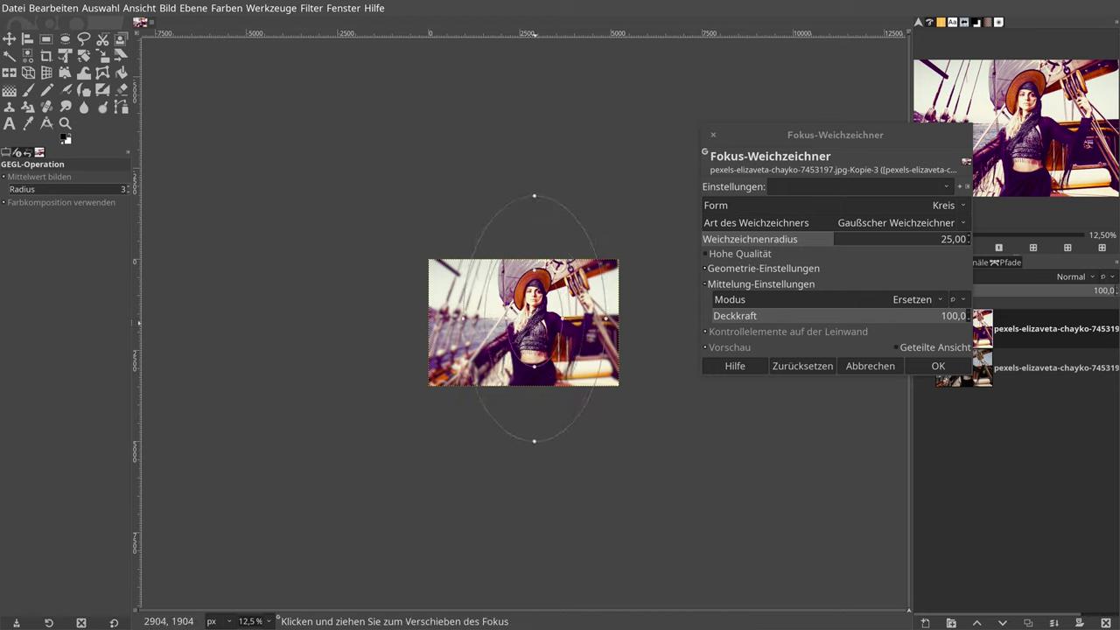
drag(535, 195, 535, 182)
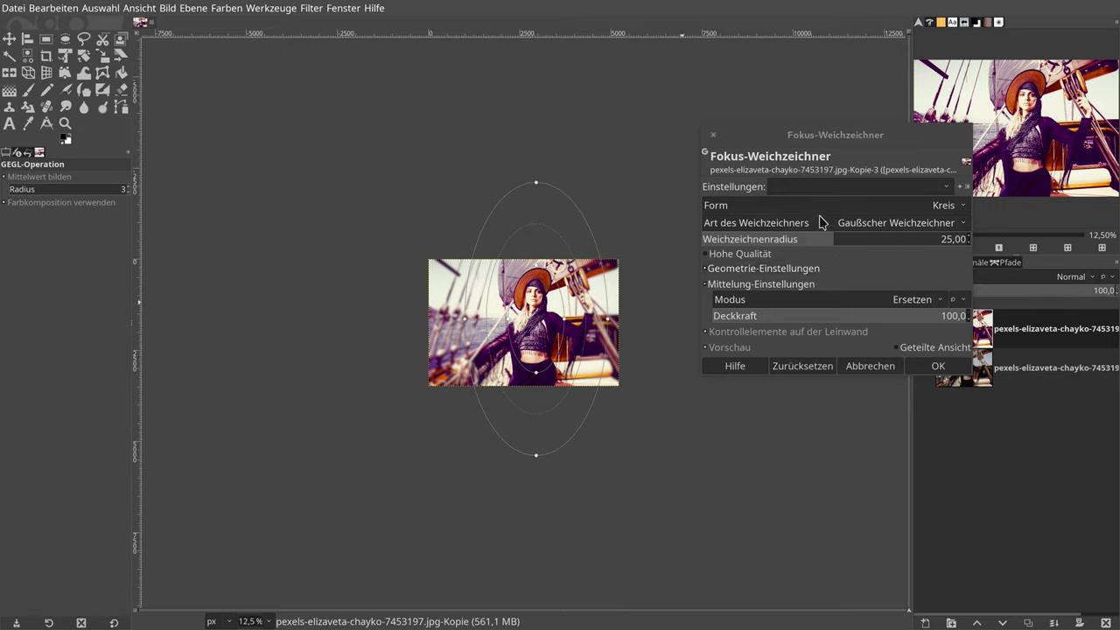
Set the focus blur radius to 5 and apply it
click(949, 241)
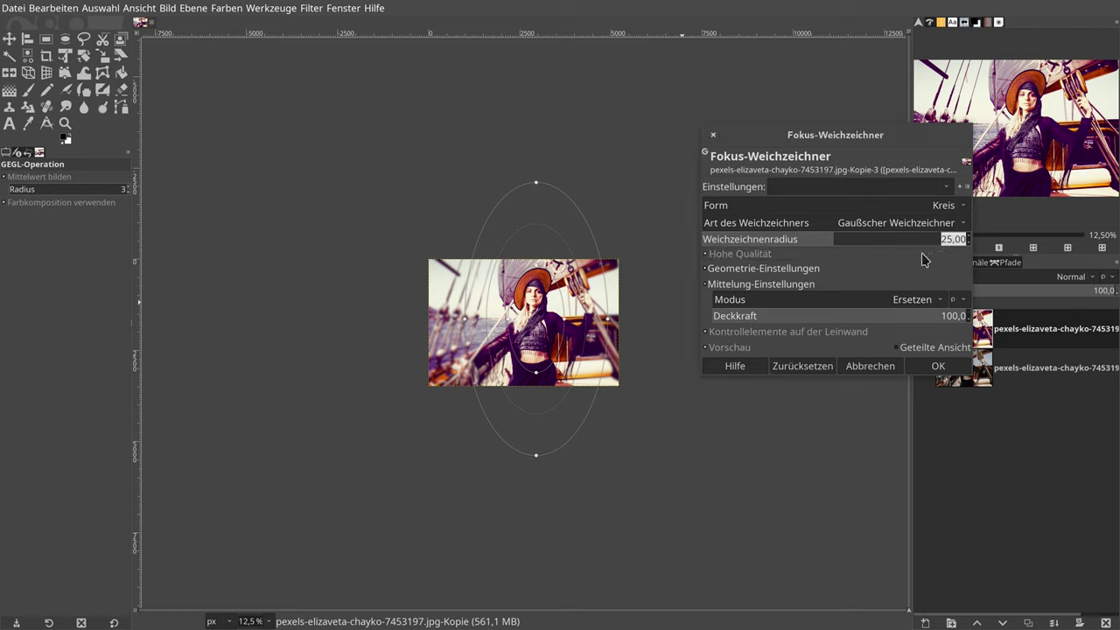
text(5)
click(920, 371)
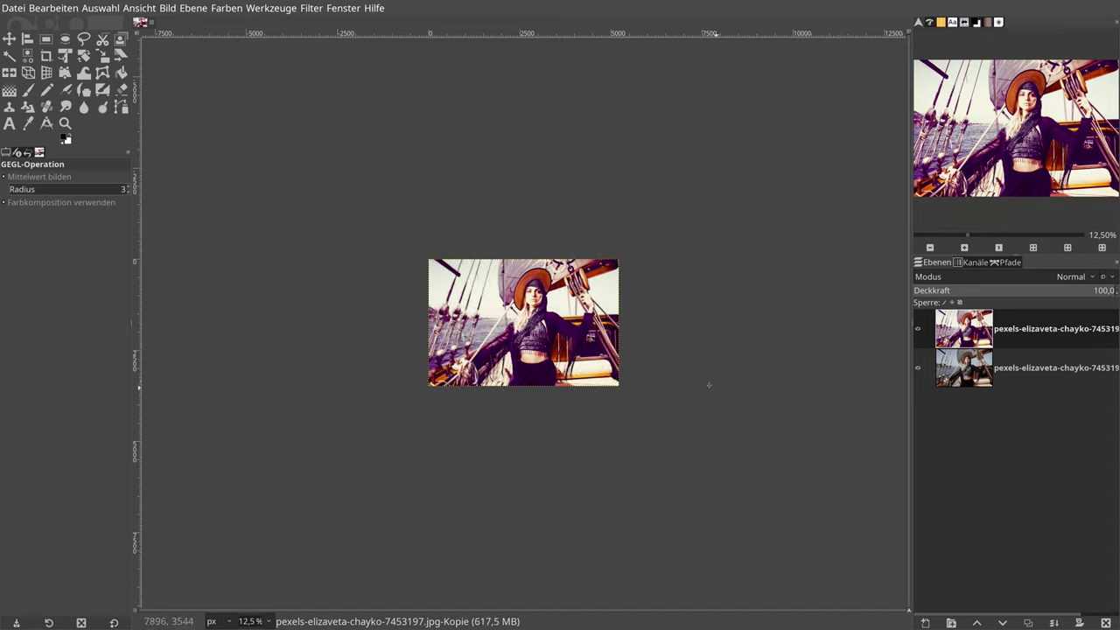
click(308, 9)
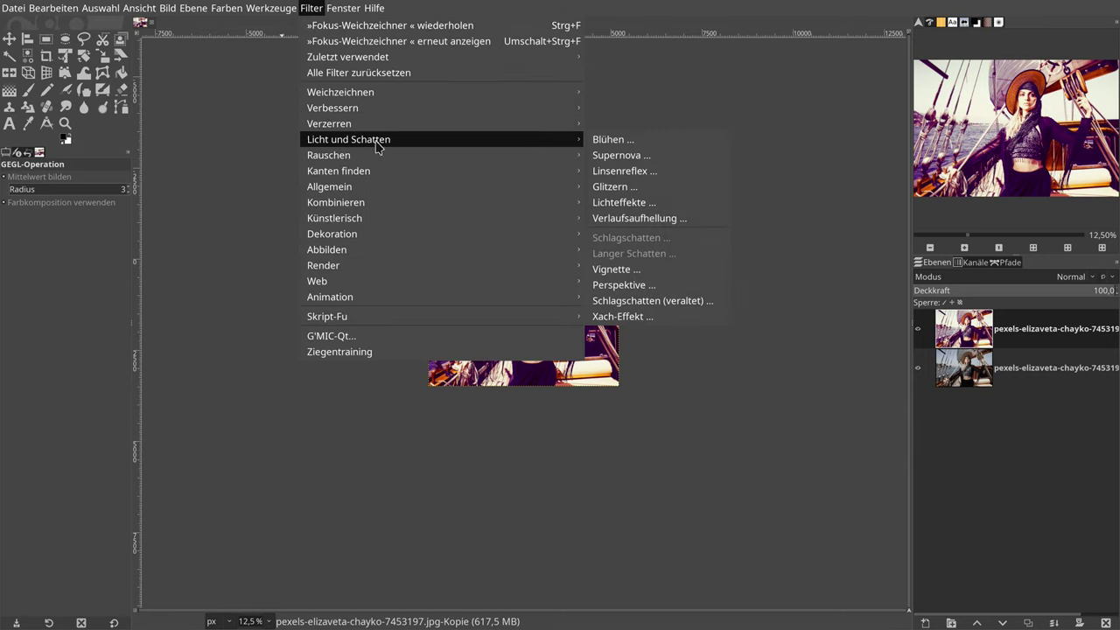
mouse_move(348, 140)
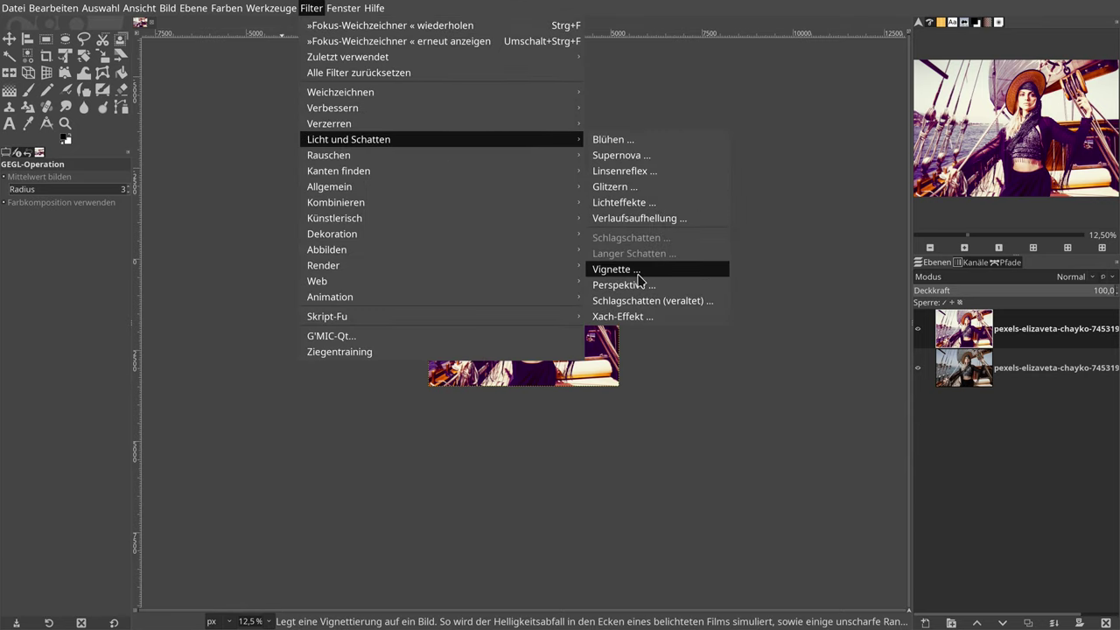
Enlarge the Vignette into a bigger, softer, taller oval, comparing with the original
click(631, 269)
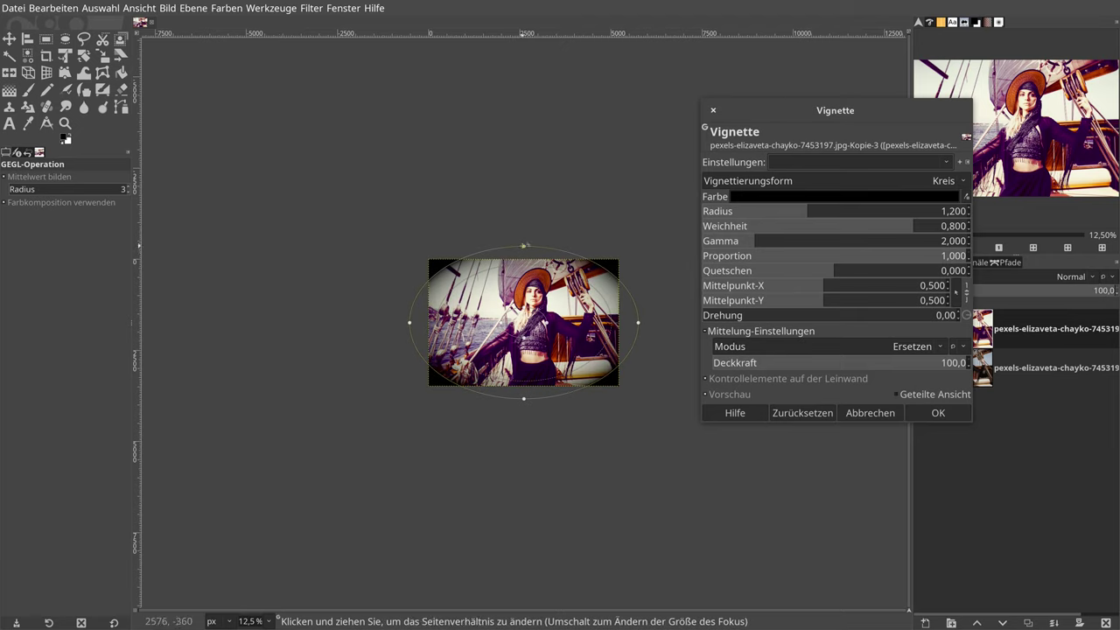
drag(532, 248, 525, 173)
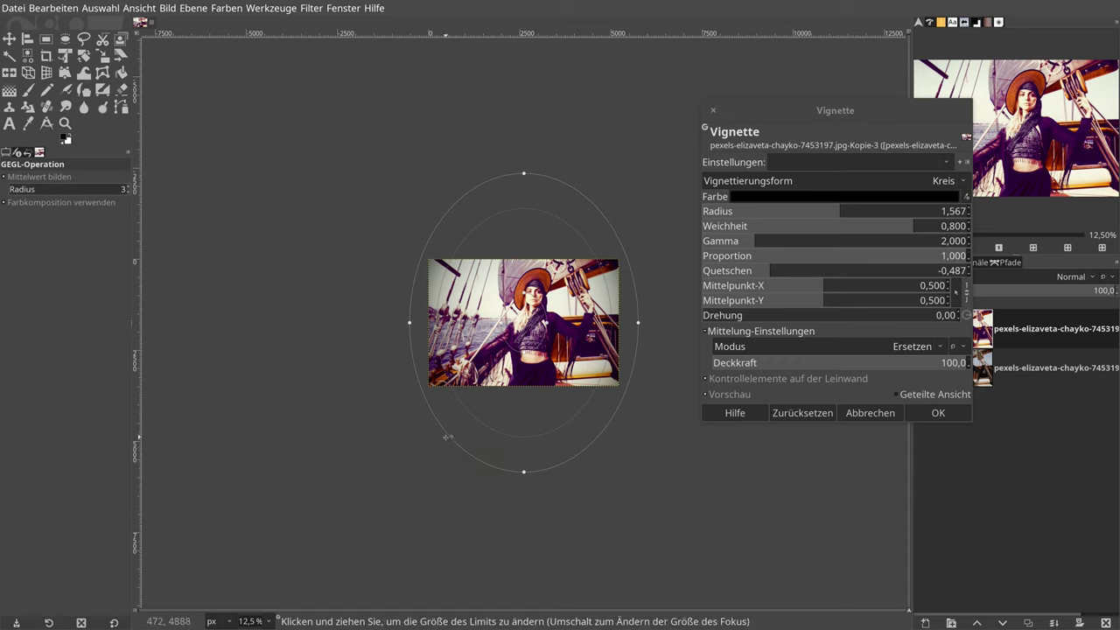
drag(447, 433, 437, 448)
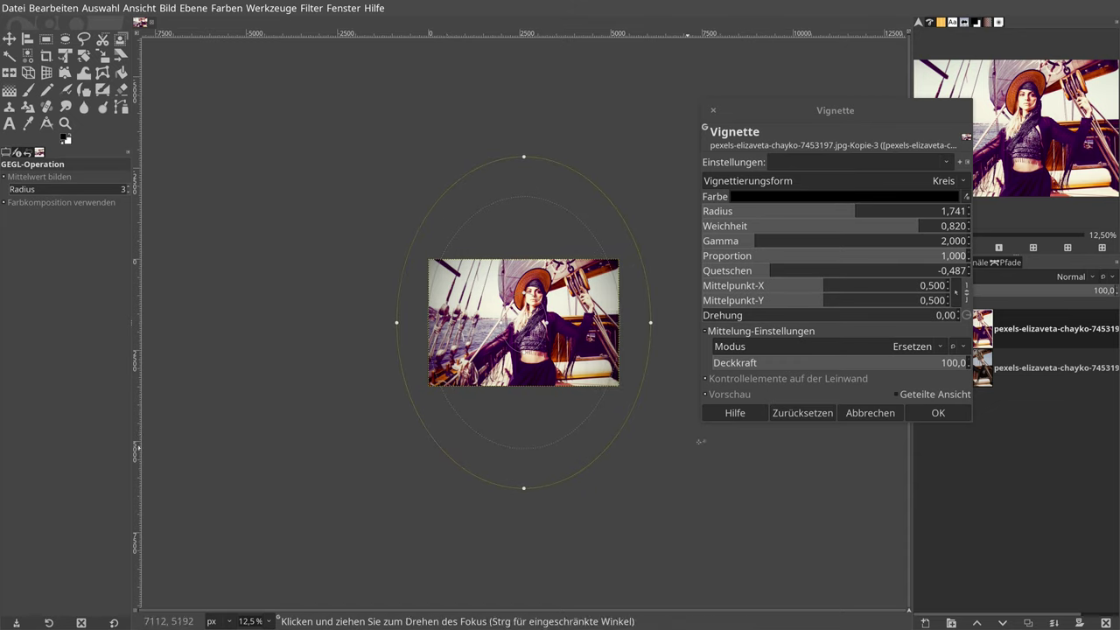
click(713, 395)
click(713, 395)
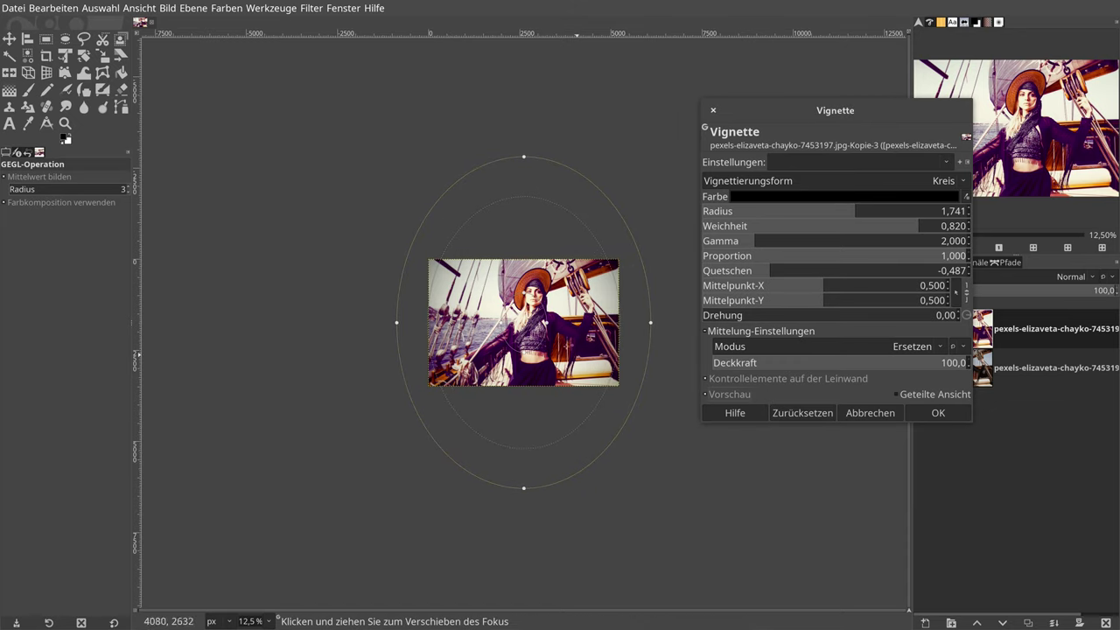
Shift the vignette centre up-right, enlarge and soften it further, then apply
drag(527, 333, 538, 311)
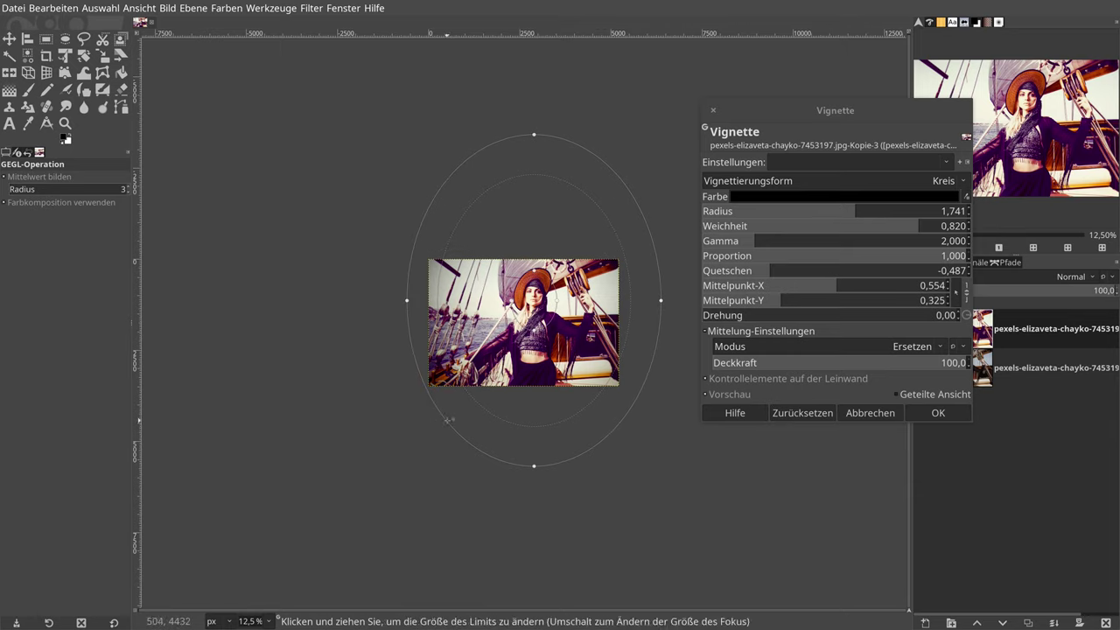
drag(448, 420, 412, 444)
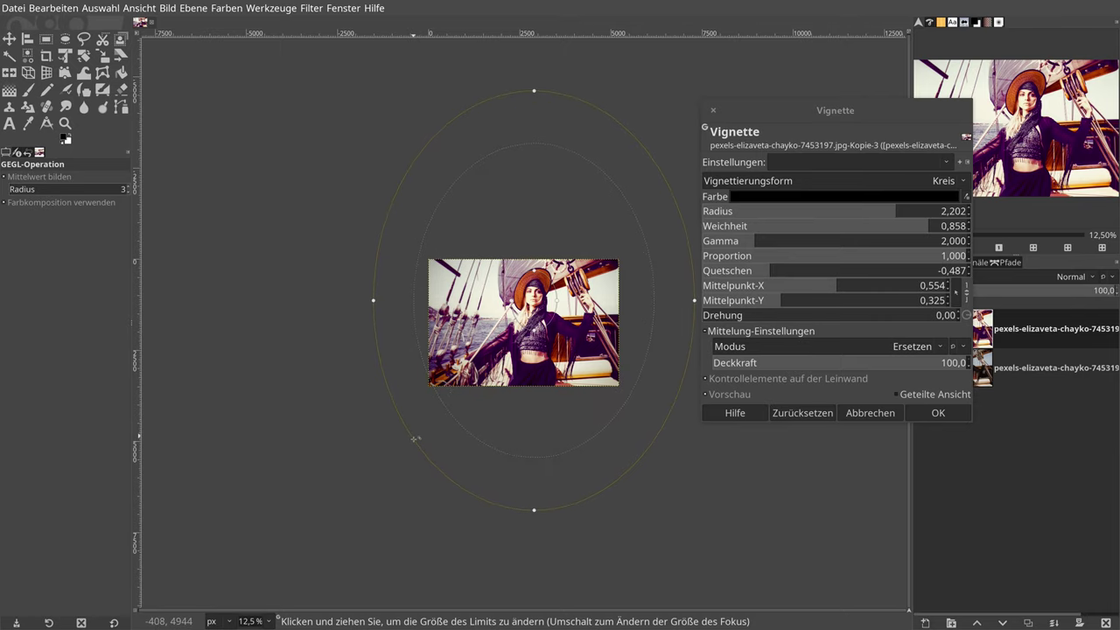
click(735, 396)
click(738, 398)
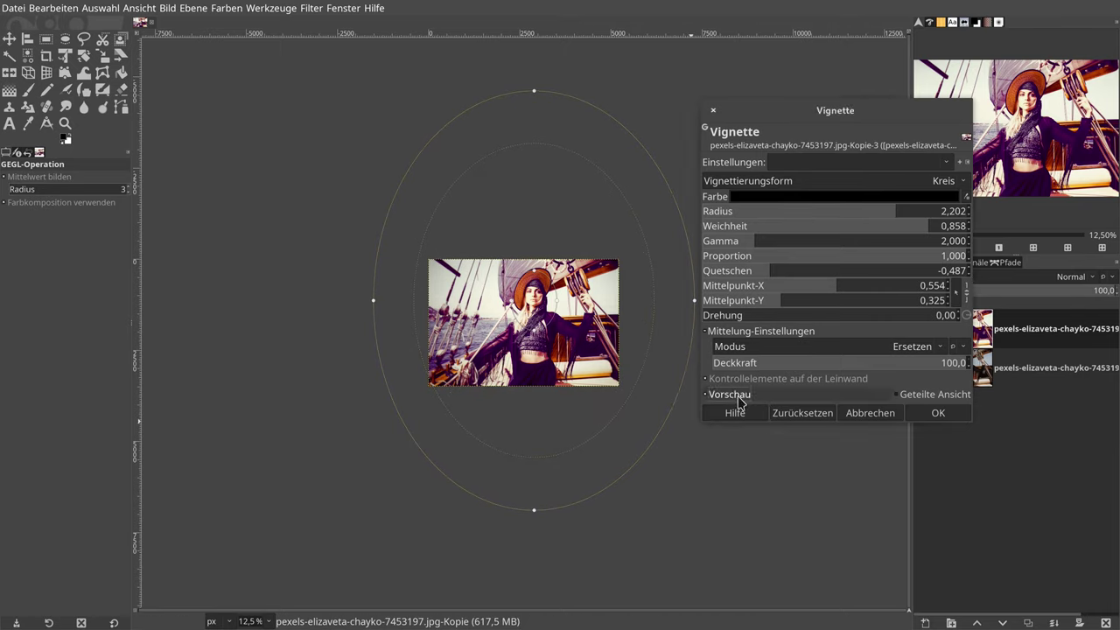
click(933, 413)
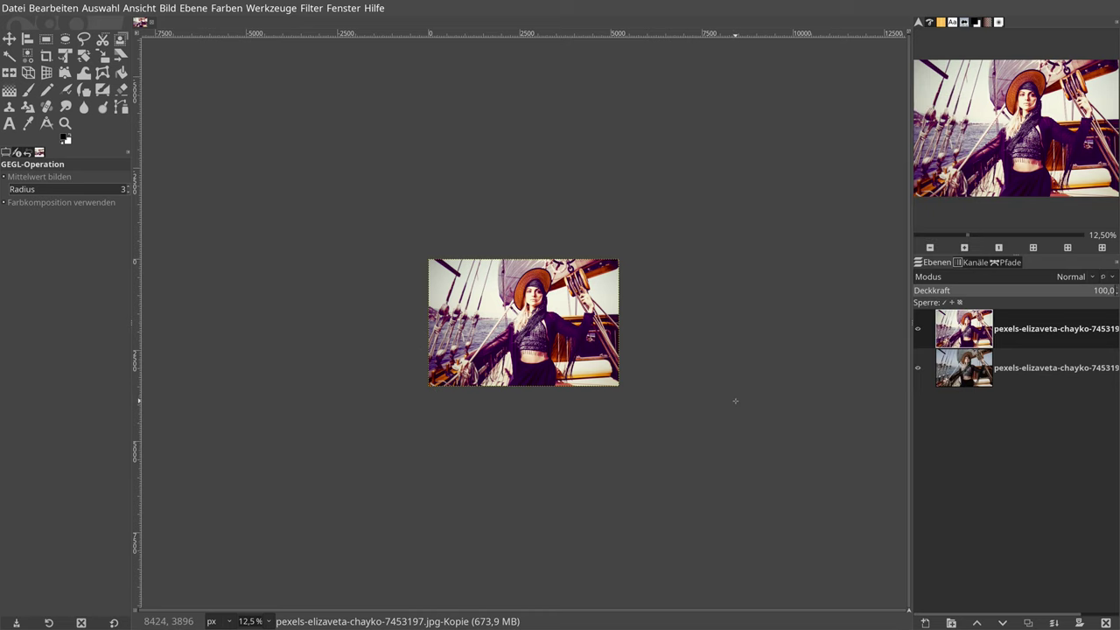
key(shift+ctrl+j)
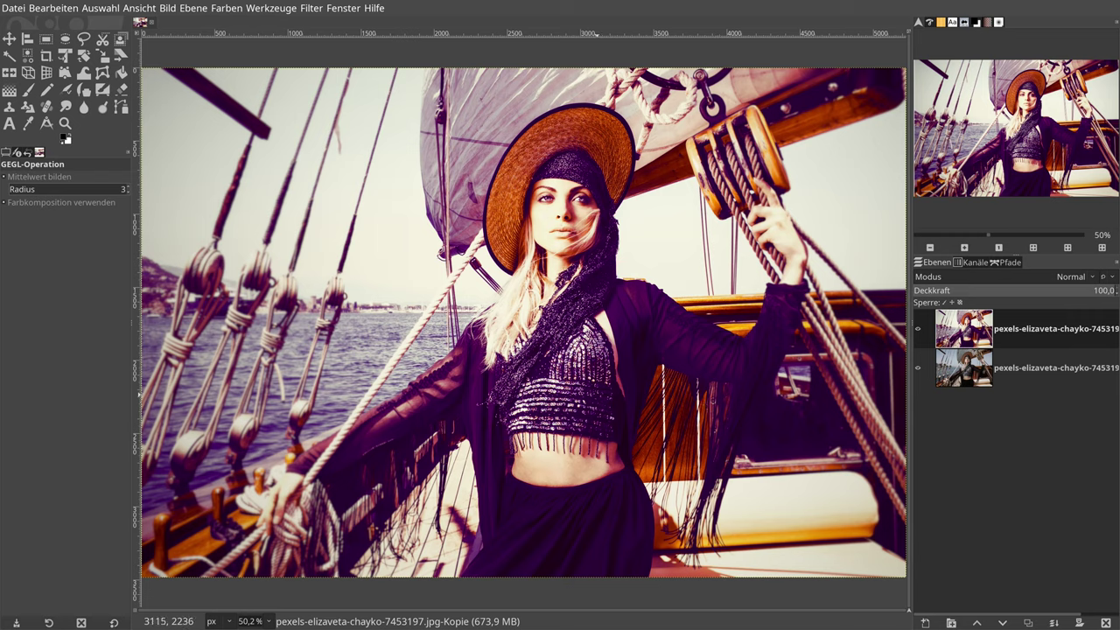
Sharpen with Unsharp Mask at radius 3, amount 0.5, threshold 0
click(313, 13)
mouse_move(332, 107)
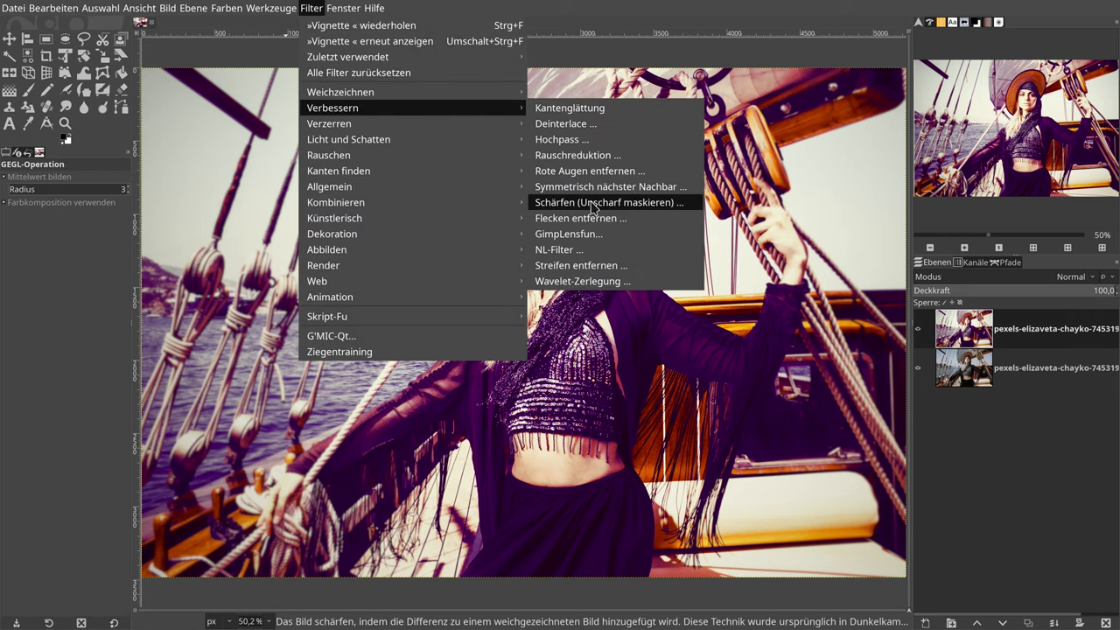
click(592, 202)
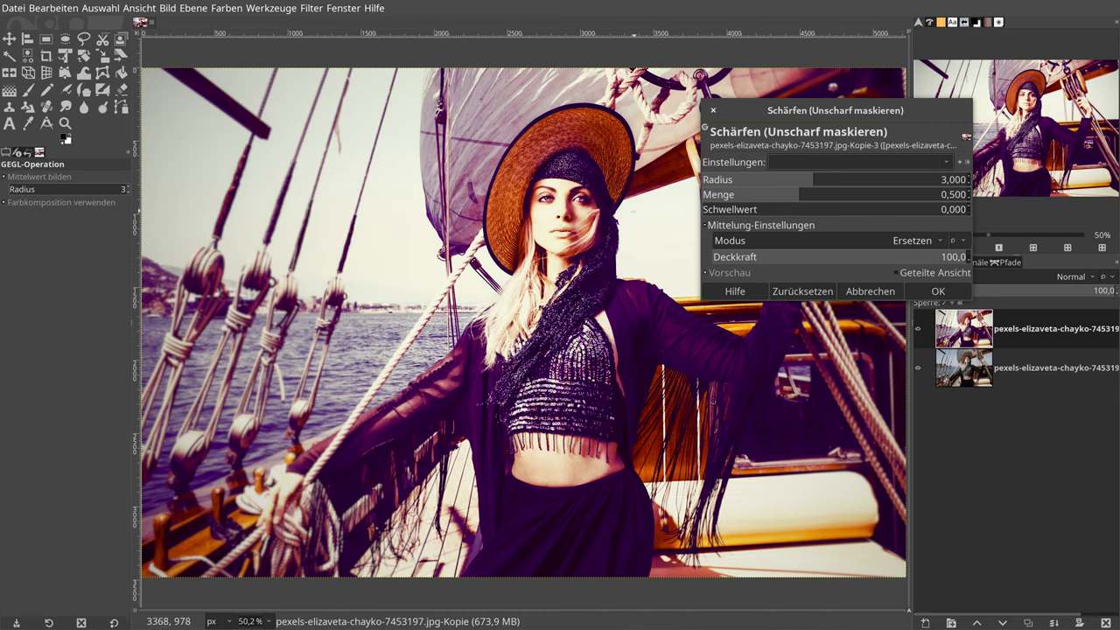
click(938, 291)
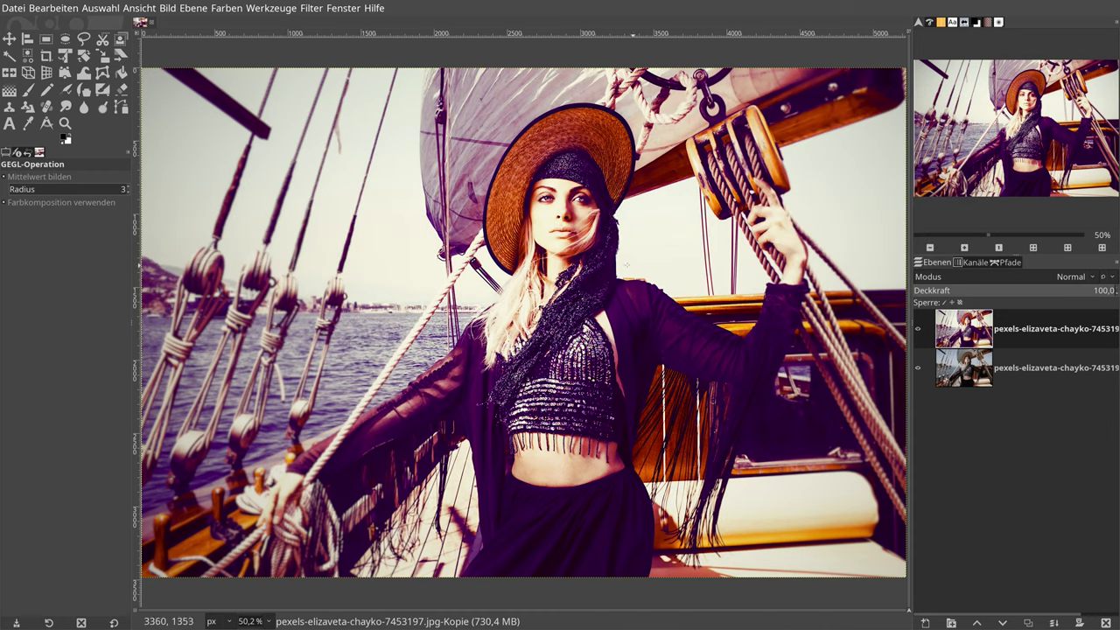
Apply Shadows-Highlights with highlights at −53 and shadows at 0
click(227, 7)
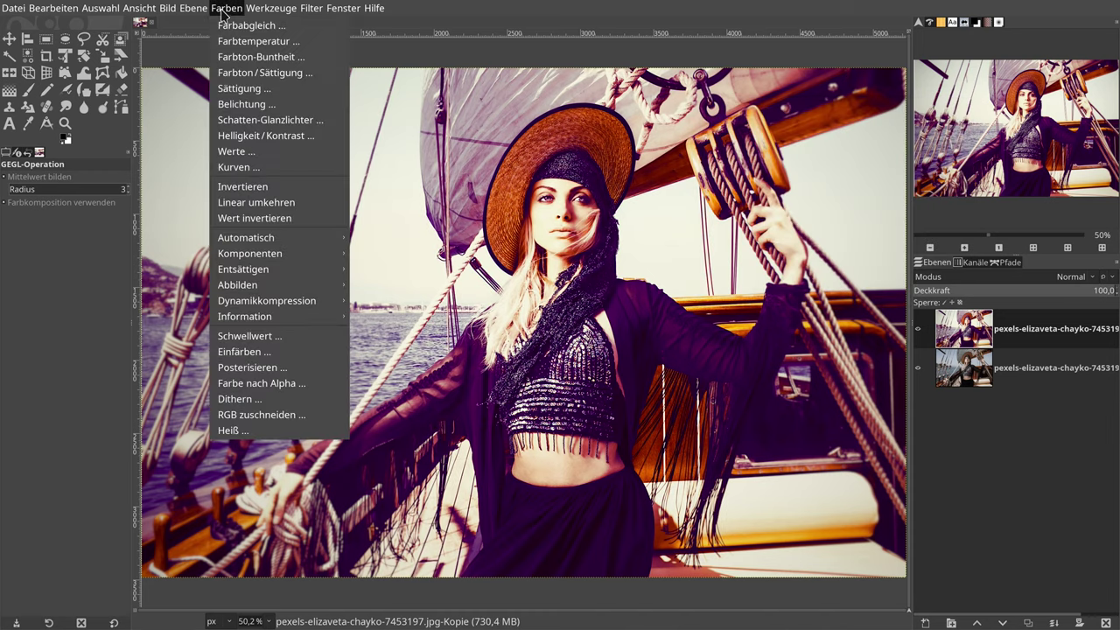
click(246, 118)
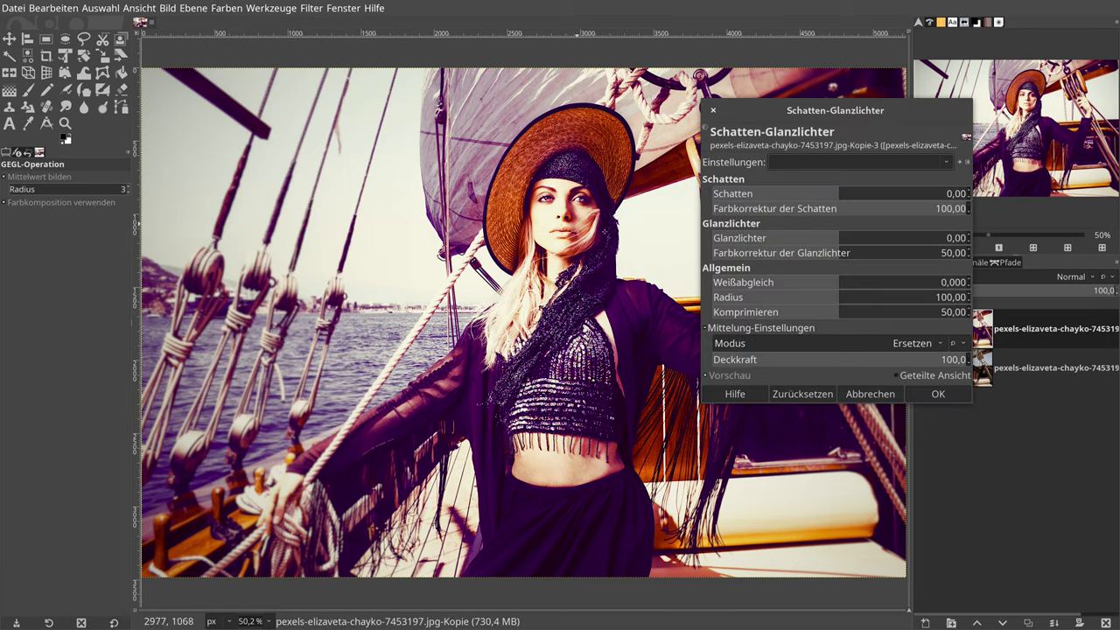
drag(824, 239, 767, 247)
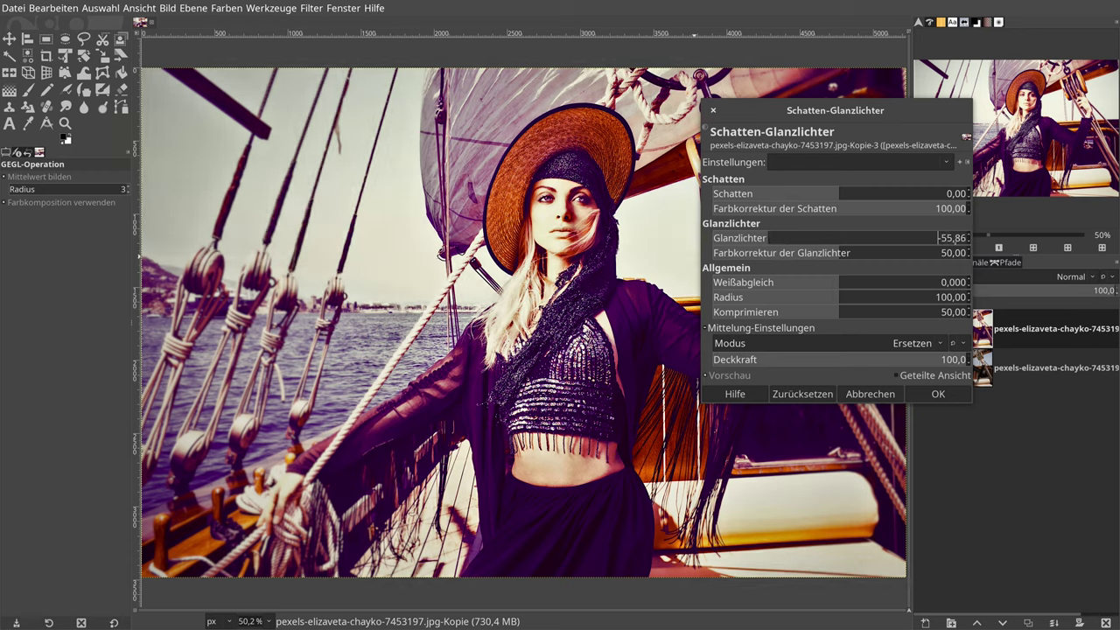
right_click(956, 245)
click(977, 313)
key(BackSpace)
click(938, 394)
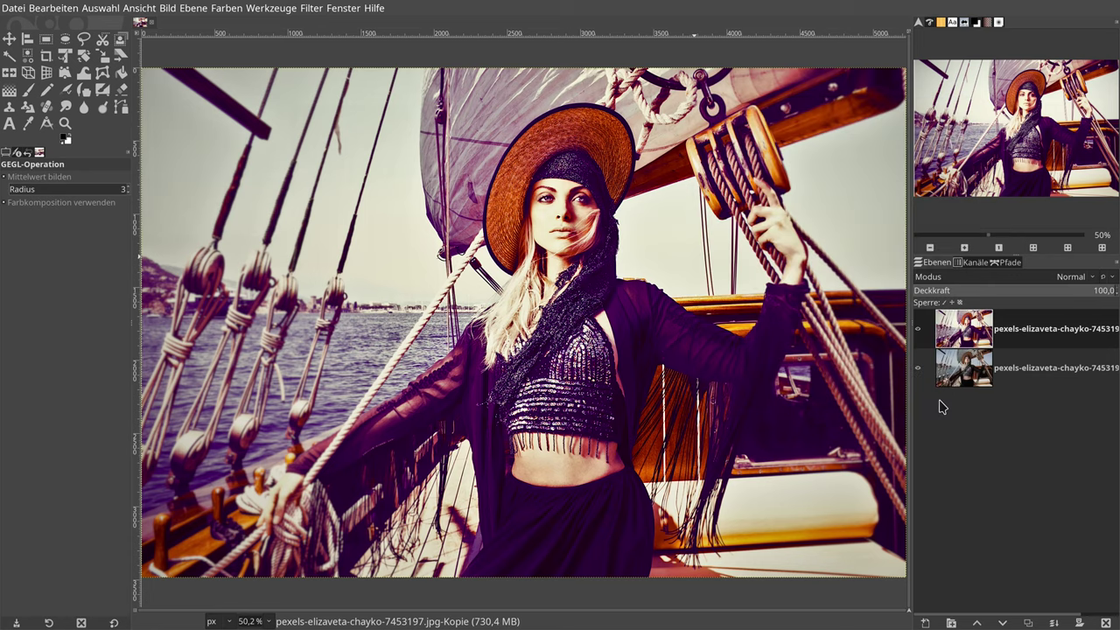
click(918, 331)
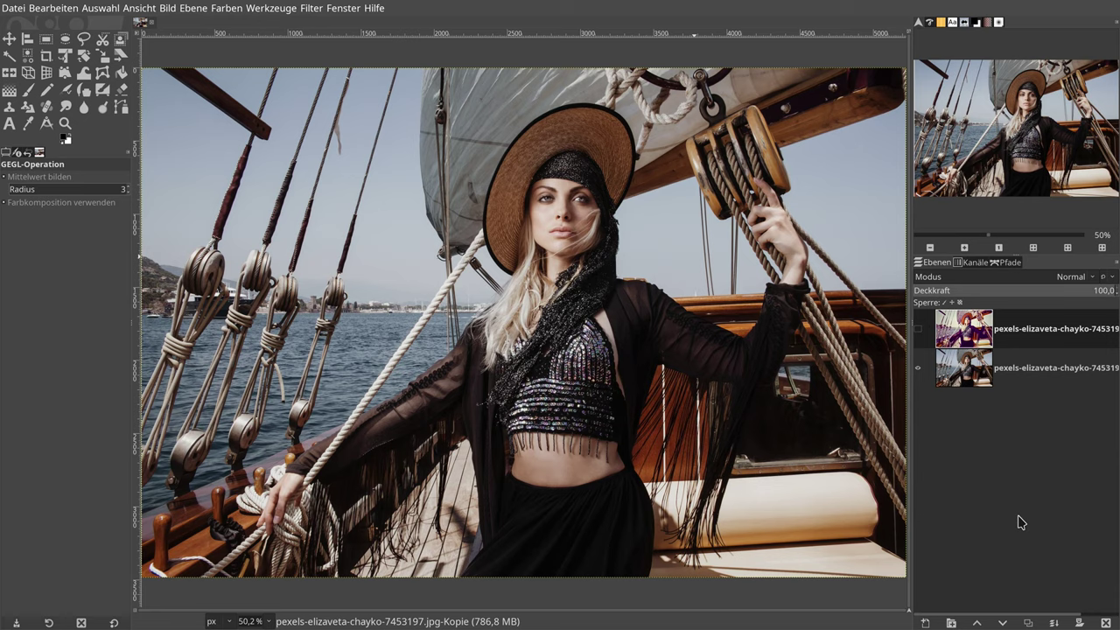
click(918, 329)
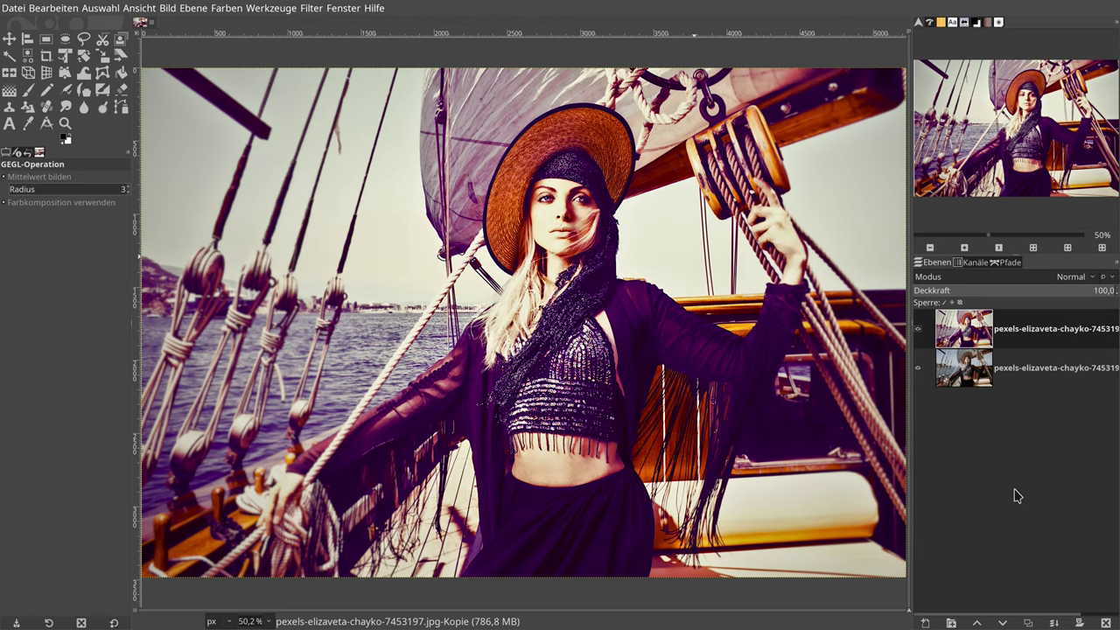
click(918, 330)
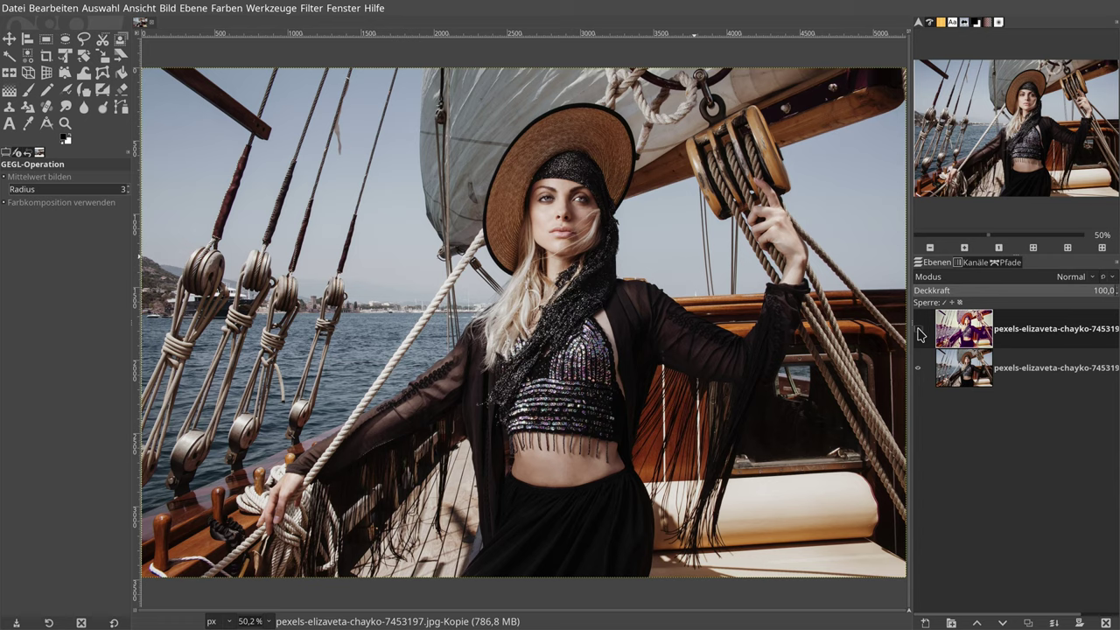
click(918, 330)
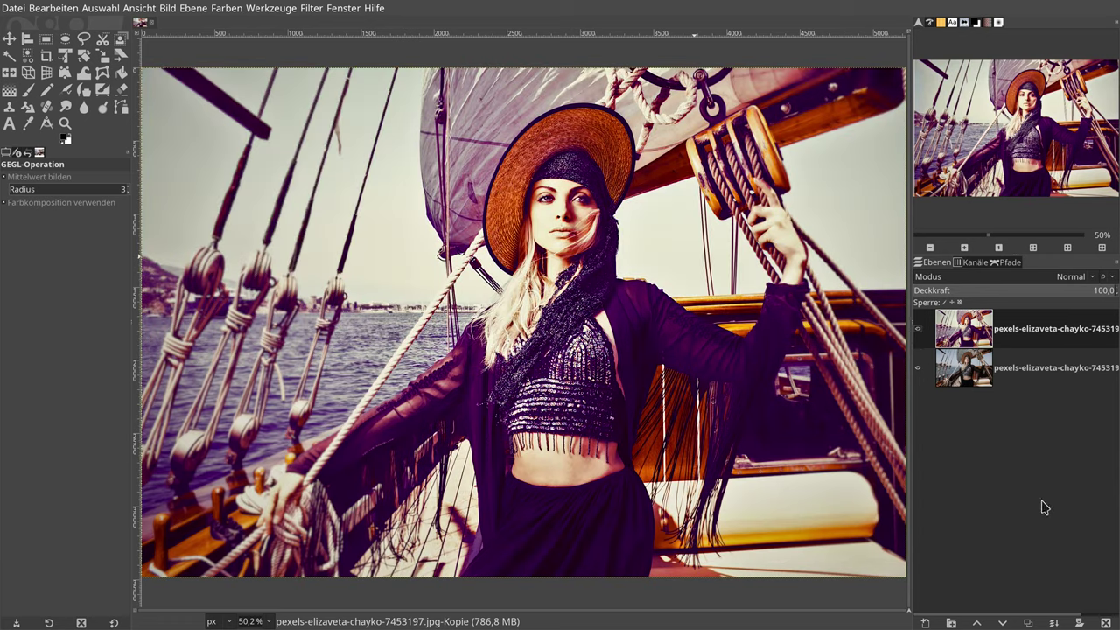